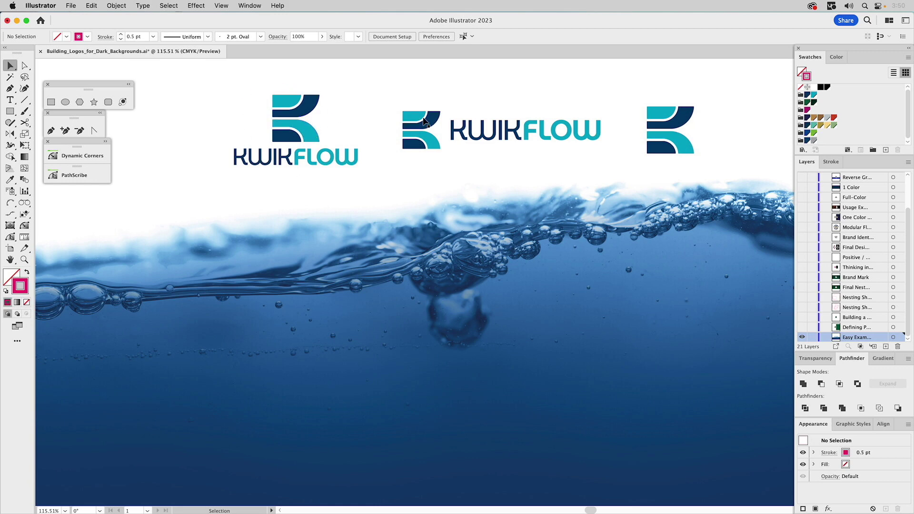
Duplicate the three KWIKFLOW logos from the white area straight down onto the dark blue water
left_click_drag(228, 84, 732, 159)
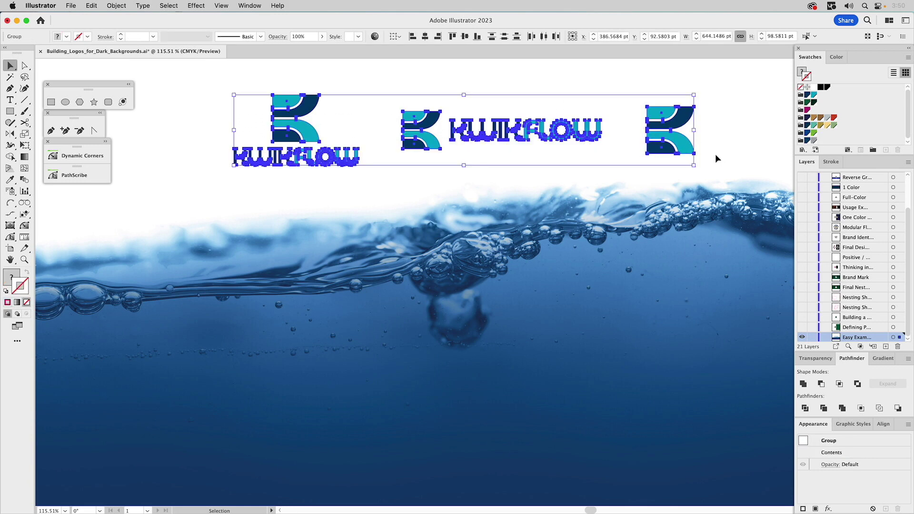
left_click_drag(654, 118, 652, 393)
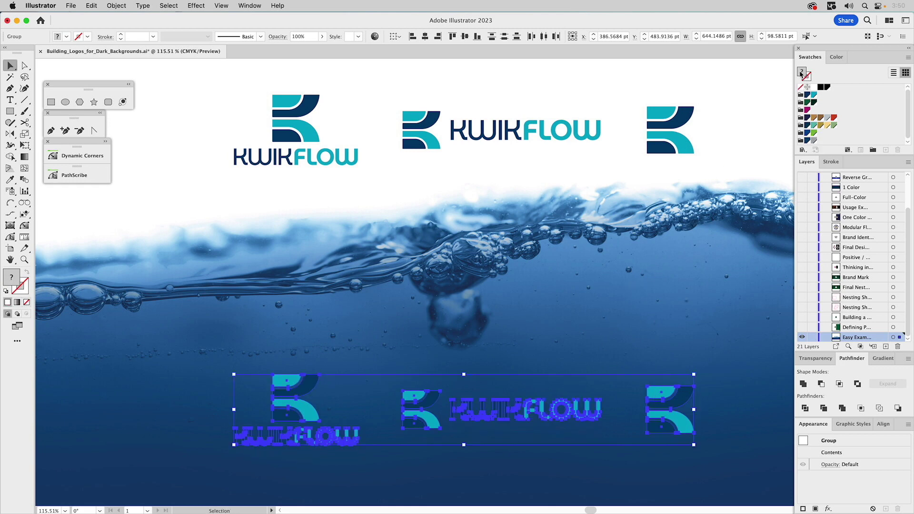
left_click(368, 348)
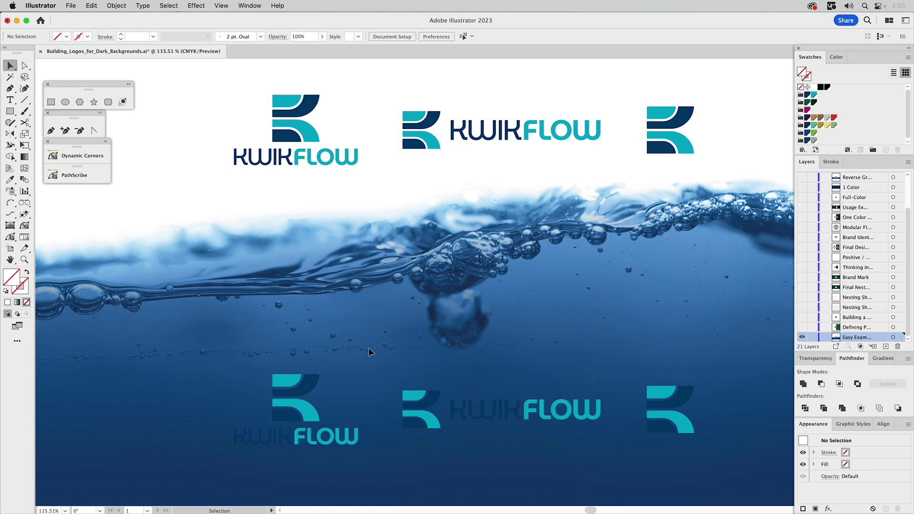
Unite the shapes of each of the three logo copies on the dark water into a single teal shape
left_click(306, 386)
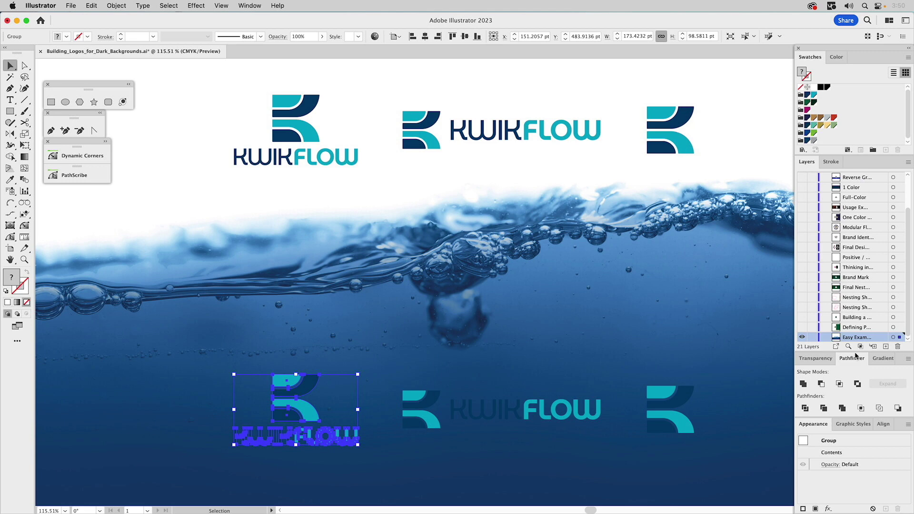
left_click(809, 383)
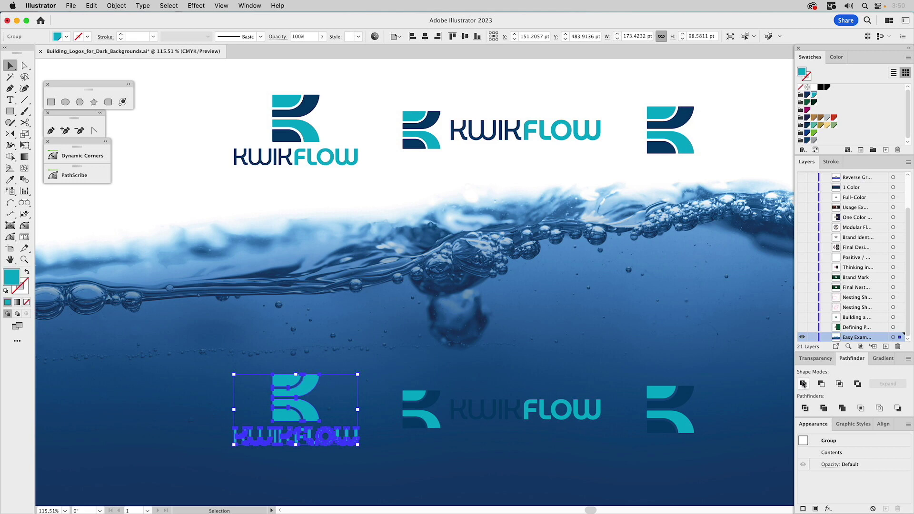
left_click(411, 401)
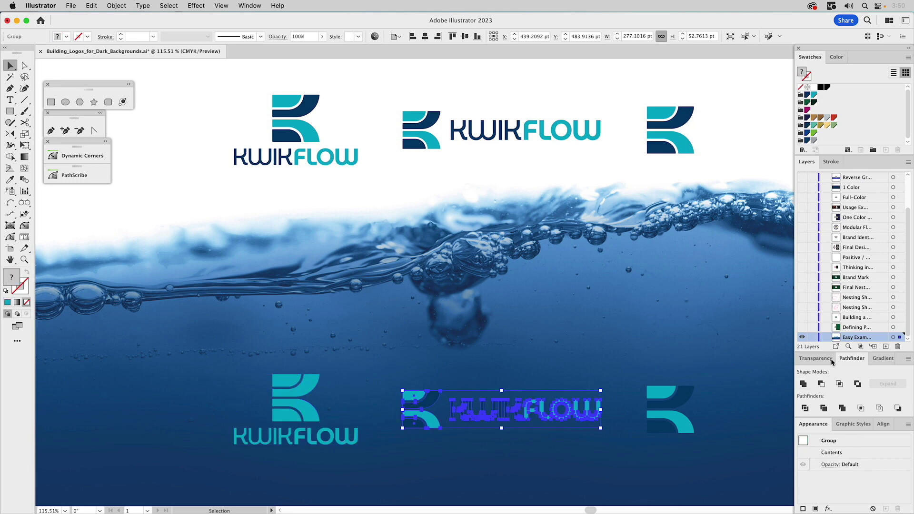
left_click(804, 384)
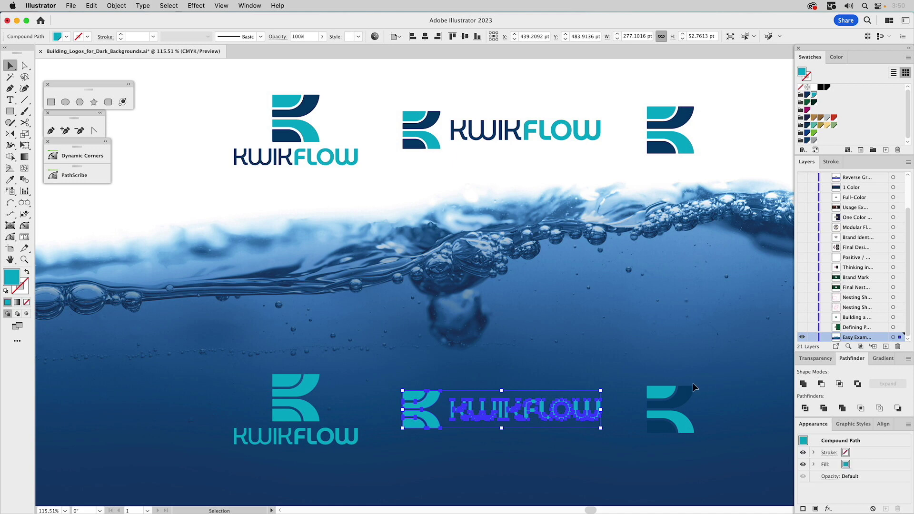
left_click(669, 396)
left_click(803, 382)
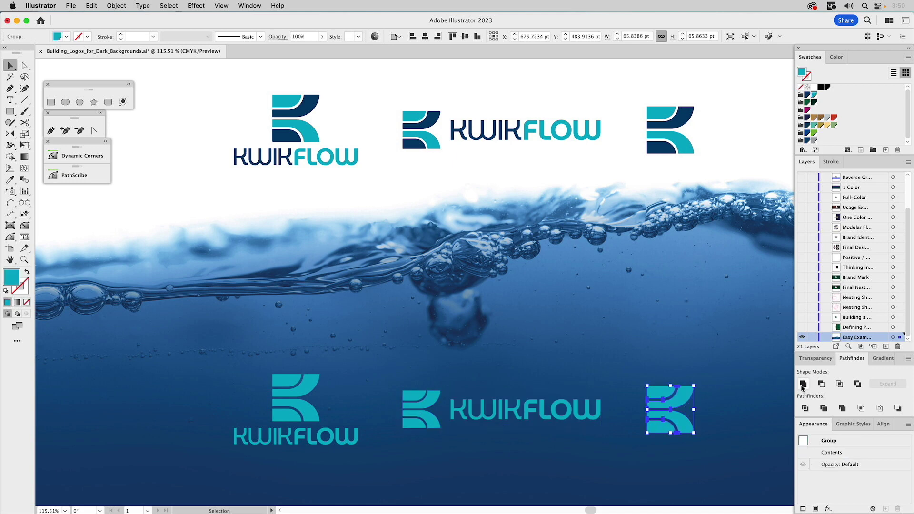
Fill all three united logo copies on the dark water with white
left_click(312, 396, "shift")
left_click(407, 394, "shift")
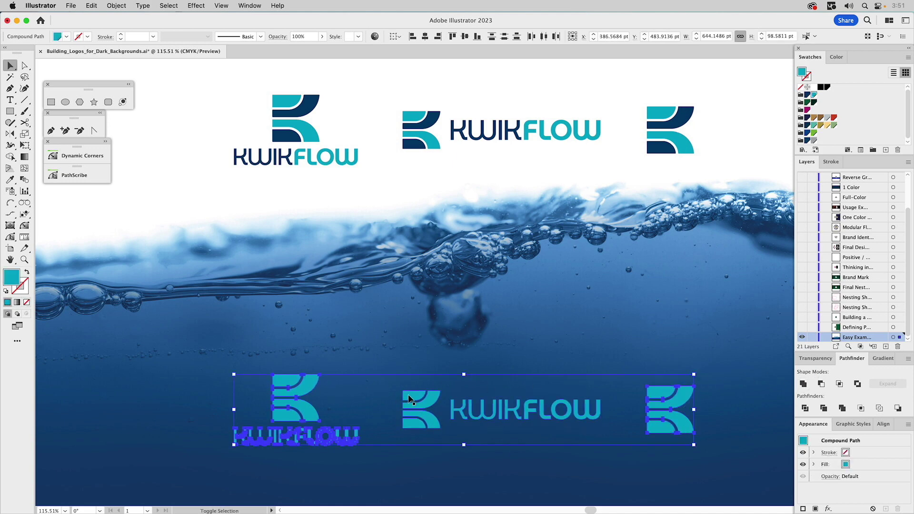
left_click(814, 87)
left_click(612, 81)
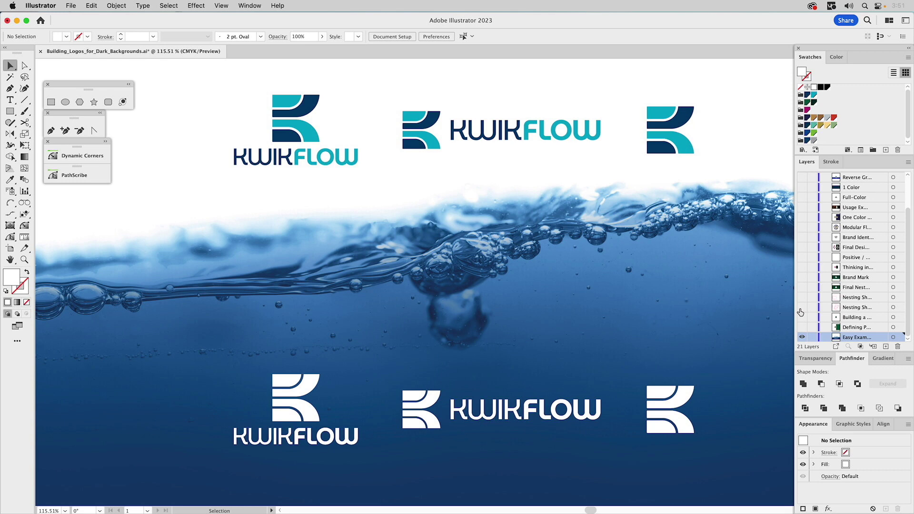
Show and activate the "Defining P..." layer and hide the "Easy Exam..." layer
left_click(802, 327)
left_click(802, 337)
left_click(852, 327)
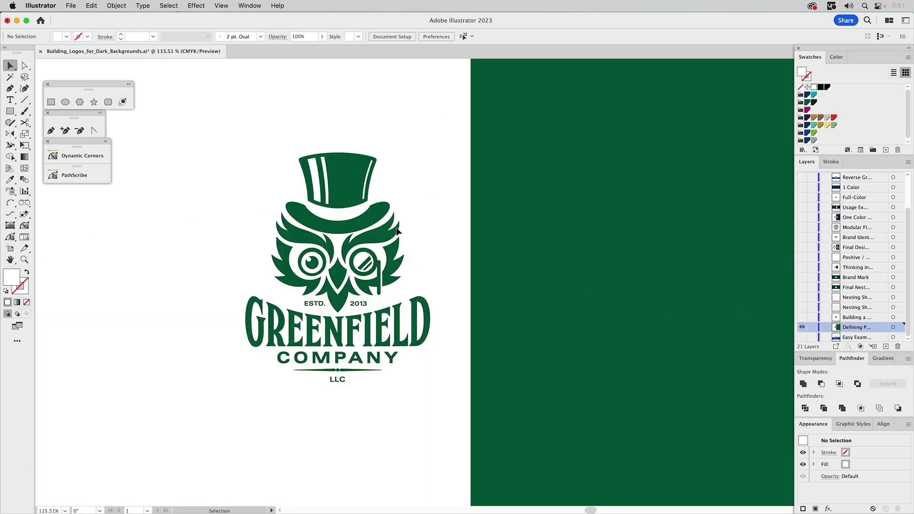
Duplicate the Greenfield owl logo horizontally onto the green background and fill the copy with white
left_click(360, 224)
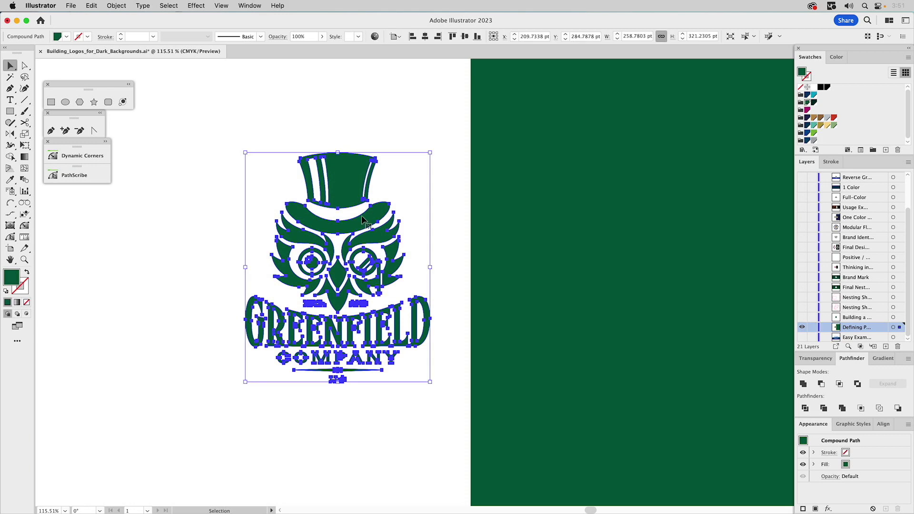
left_click_drag(343, 183, 623, 202)
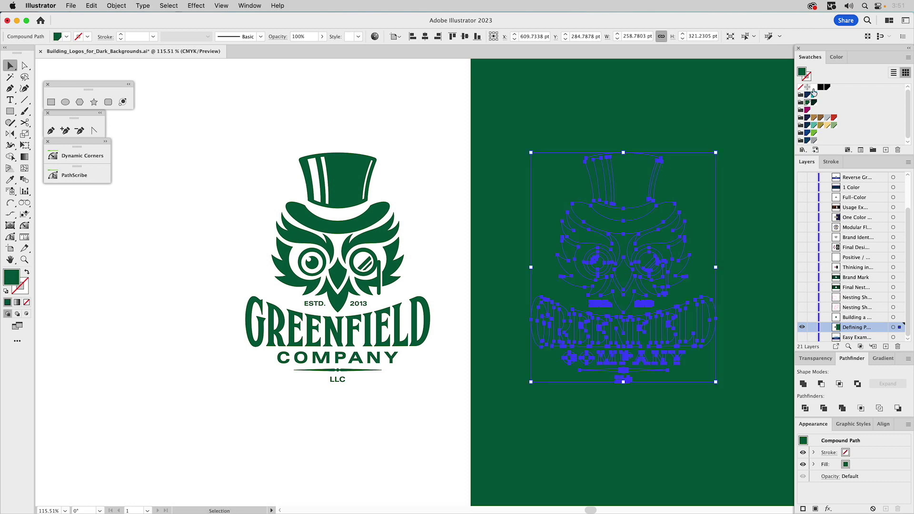
left_click(814, 88)
left_click(390, 91)
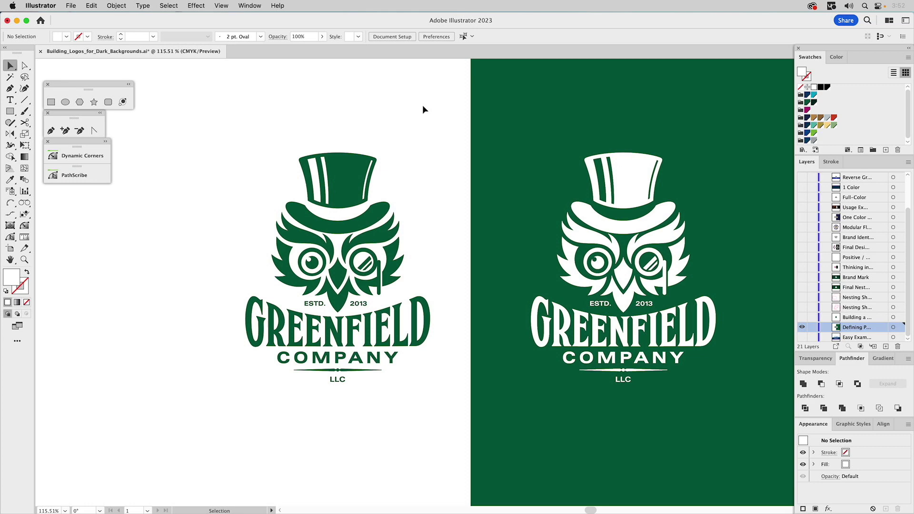
Hide the "Defining P..." layer and show the Building a Nest layer together with the Nesting Shape layer directly above it
left_click(801, 317)
left_click(802, 327)
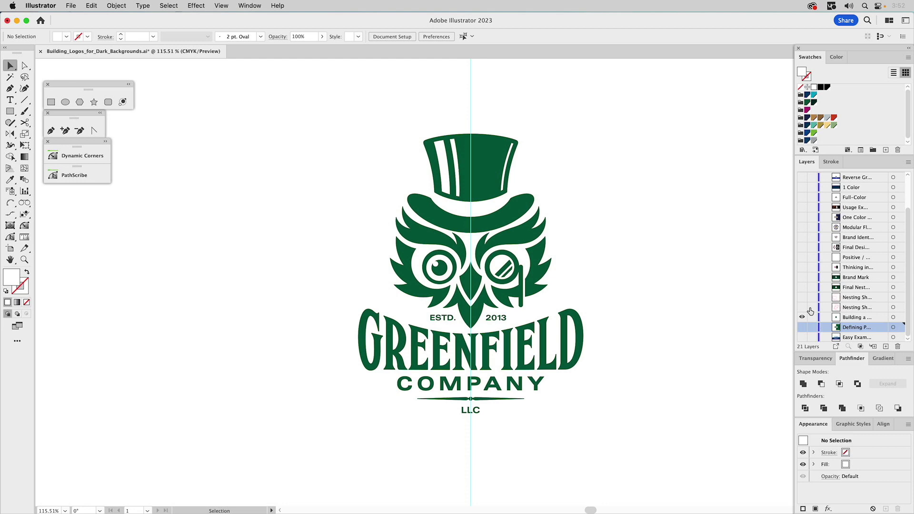
left_click(802, 307)
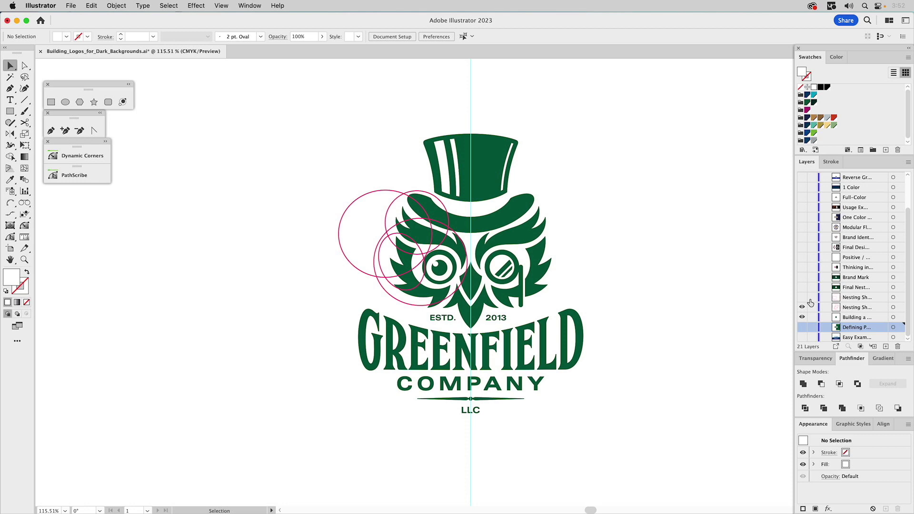
Subtract the large outer circle from the big circle around the owl's left eye using Minus Front
key("z")
left_click_drag(289, 96, 669, 463)
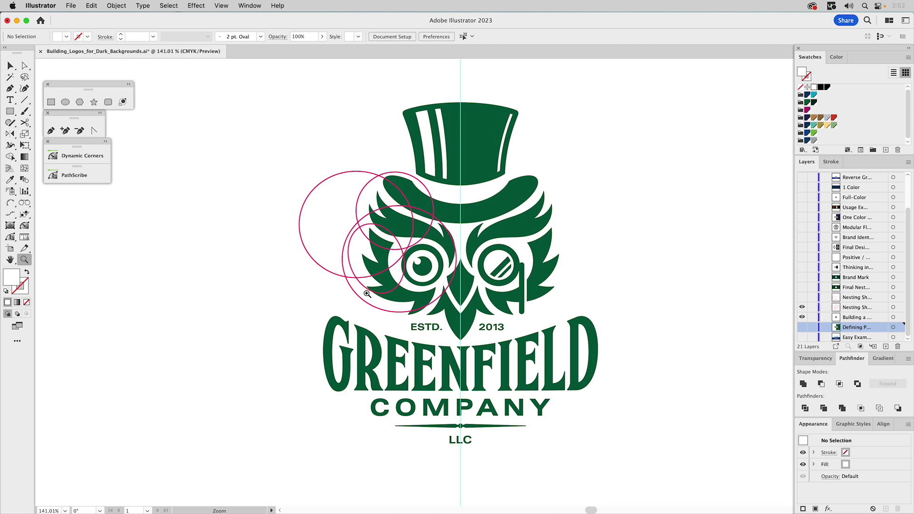
key("v")
left_click(340, 278)
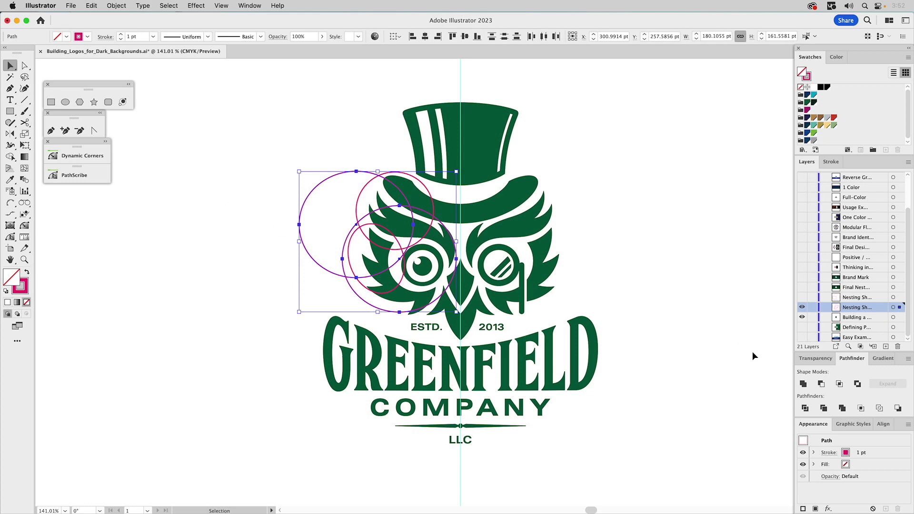
left_click(821, 384)
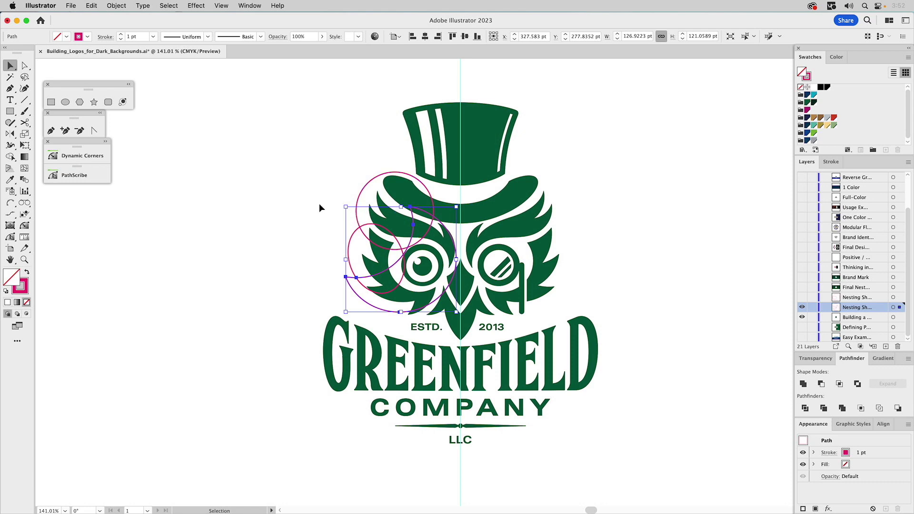
Unite the cut shape with the two remaining circles and delete the small leftover path inside the merged outline
left_click_drag(314, 208, 364, 252)
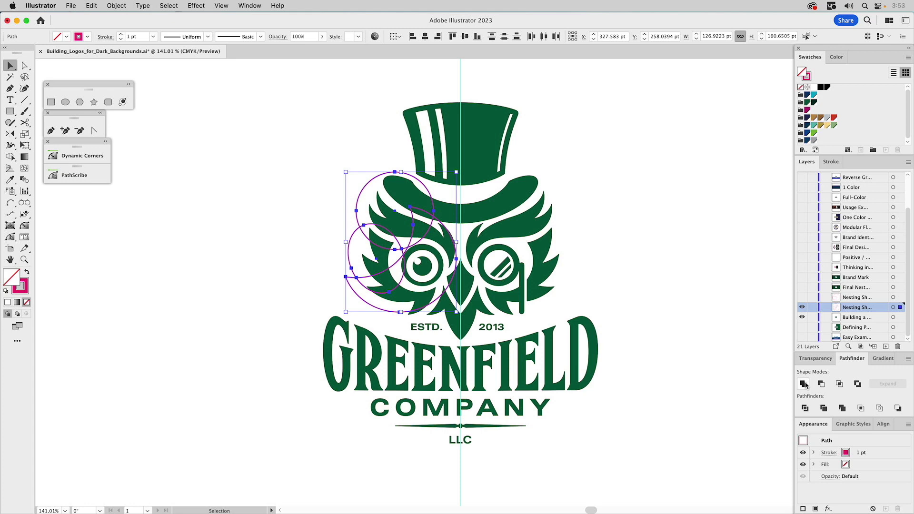
left_click(804, 385)
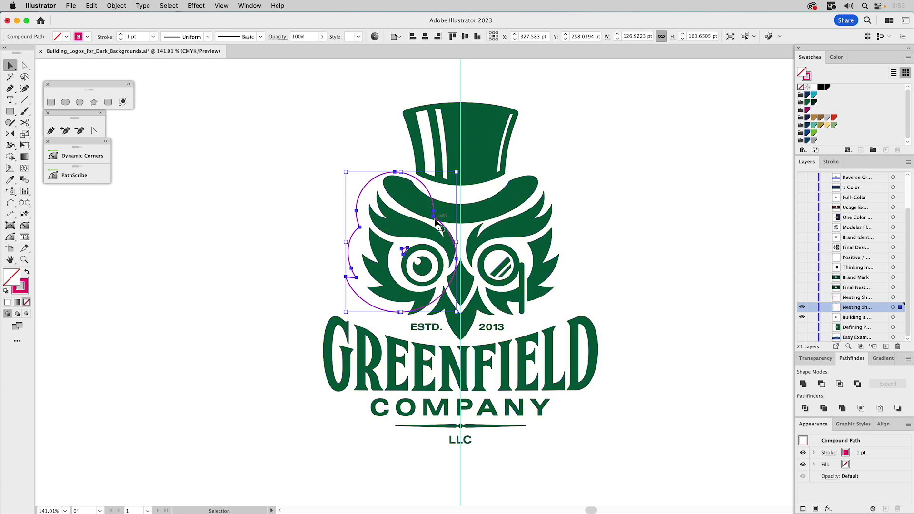
double_click(437, 219)
left_click(404, 248)
key("Delete")
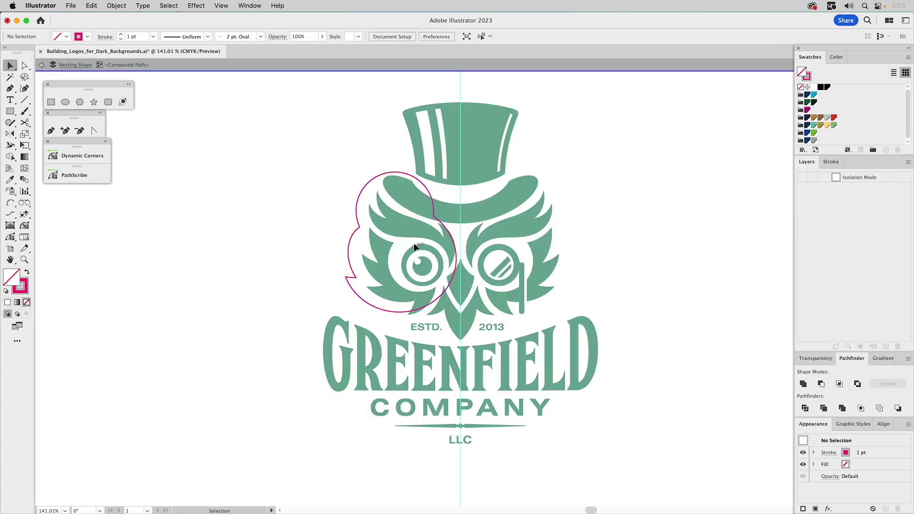
double_click(593, 228)
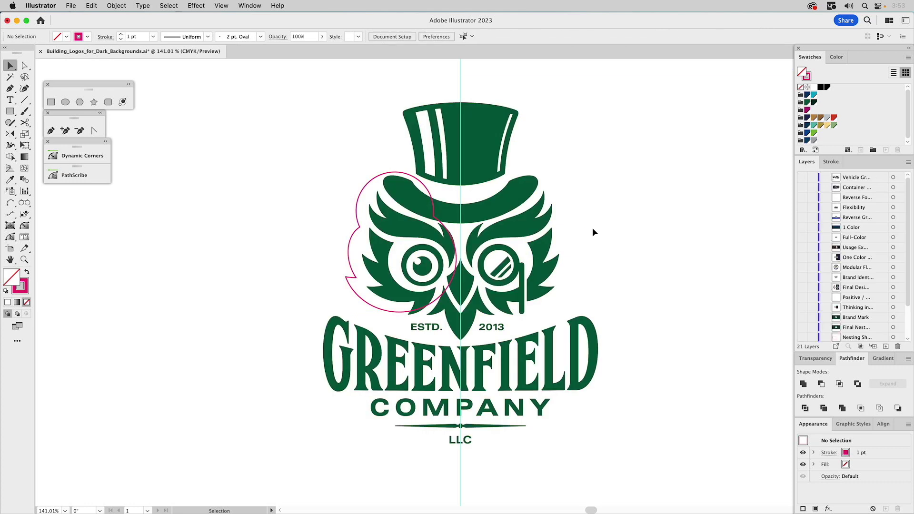
Copy the hat crown and brim out of the owl's compound path and paste them in front
double_click(481, 164)
left_click(493, 202, "shift")
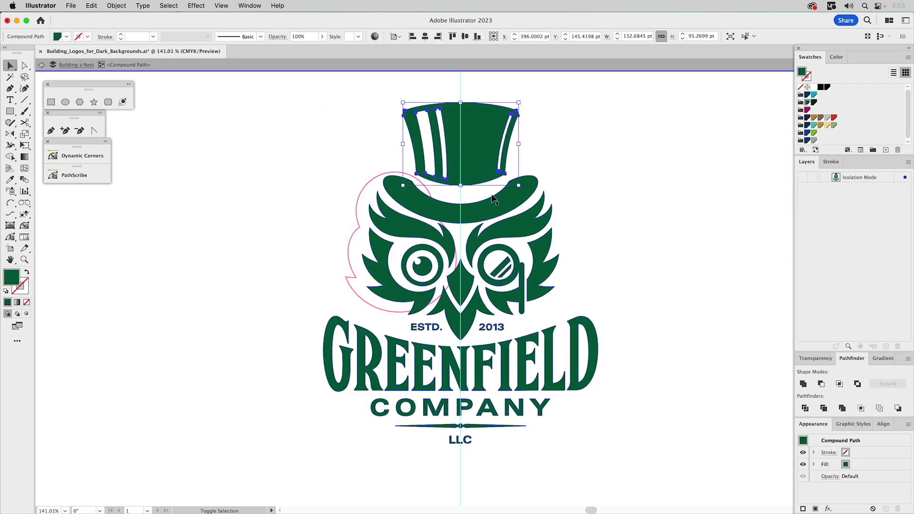
key("a")
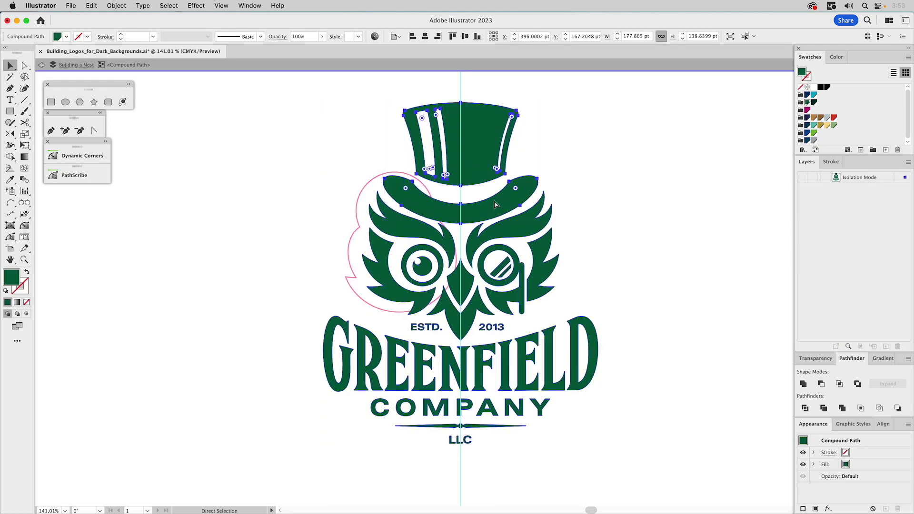
double_click(583, 168)
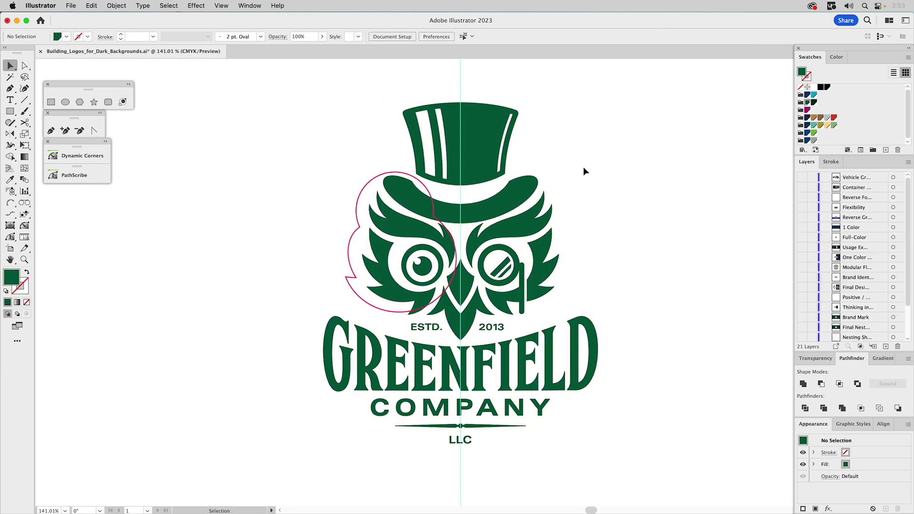
key("super+z")
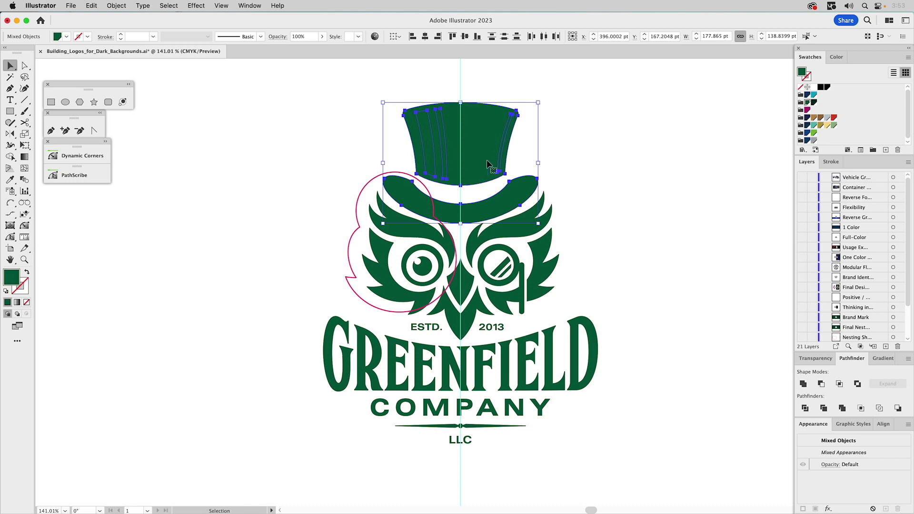
Unite the pasted hat shapes and give them the nesting outline's magenta 1 pt stroke with no fill
left_click(804, 384)
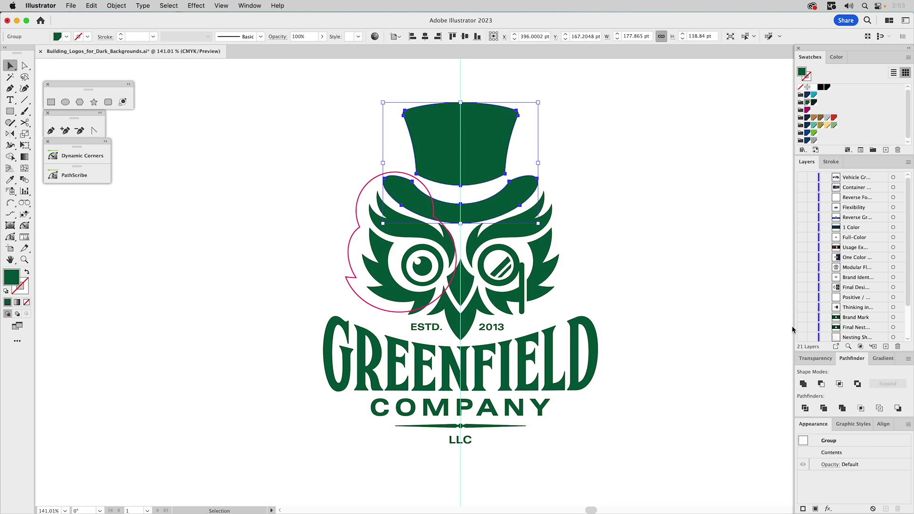
key("i")
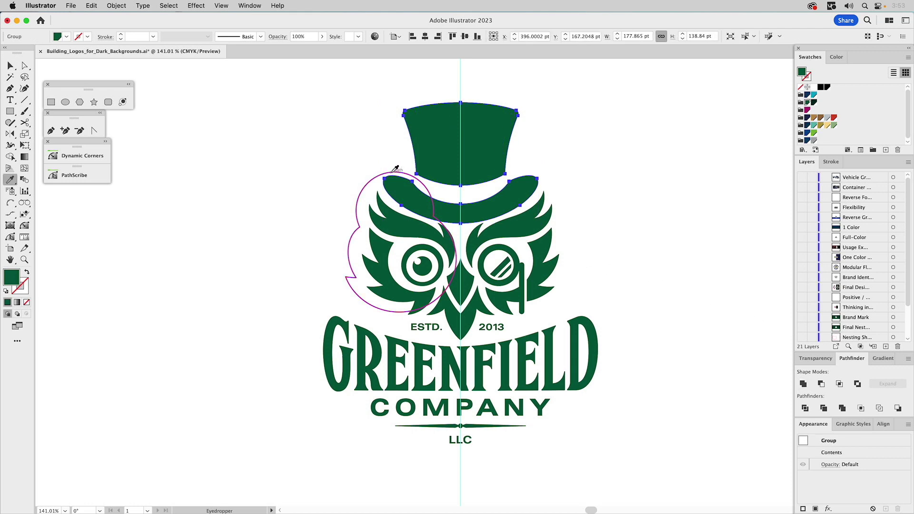
left_click(394, 172)
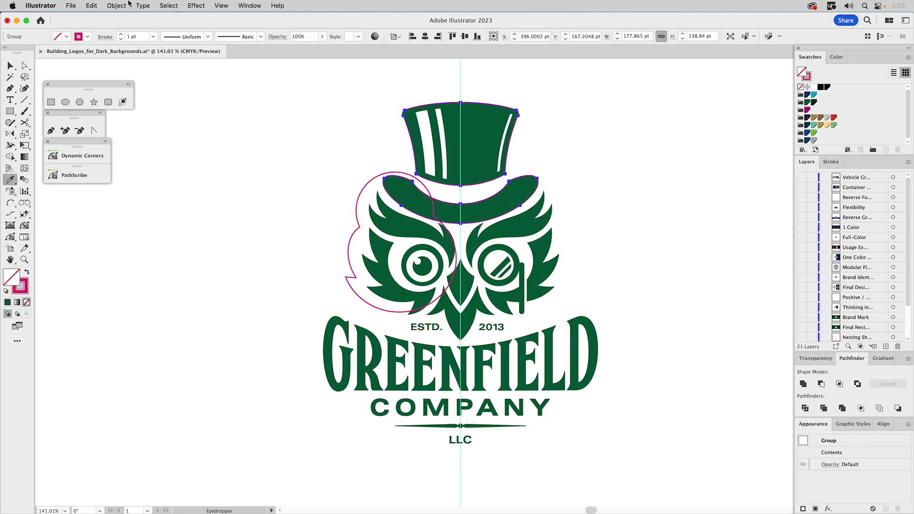
Offset the magenta hat outlines outward by 15 pt with round joins
left_click(116, 5)
mouse_move(125, 258)
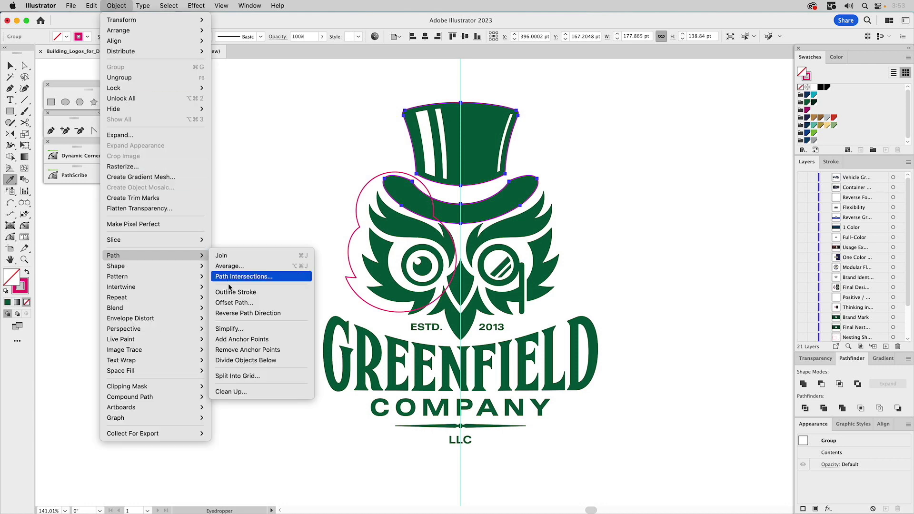
left_click(233, 303)
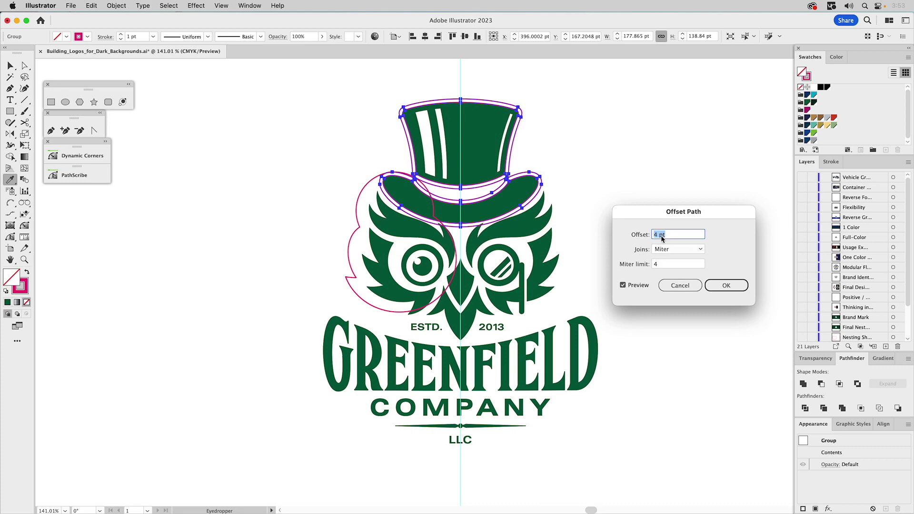
type("15")
left_click(636, 285)
left_click(636, 285)
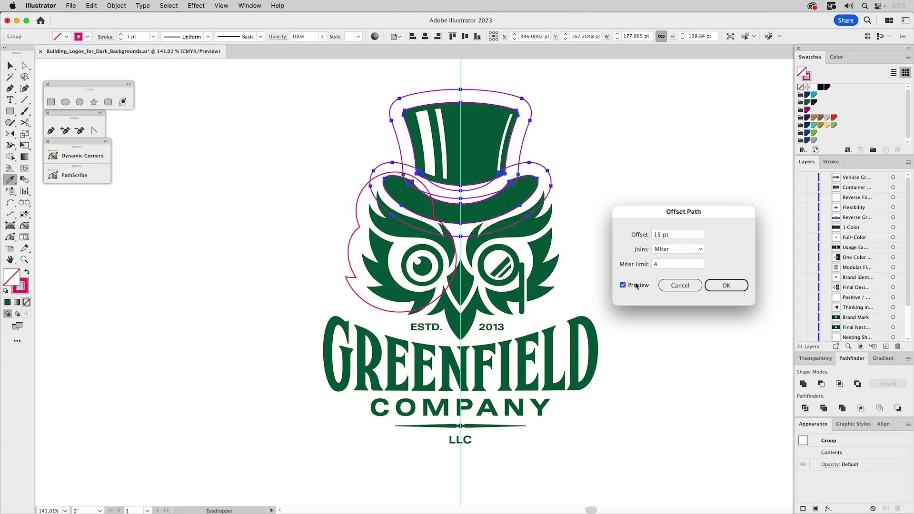
left_click(685, 251)
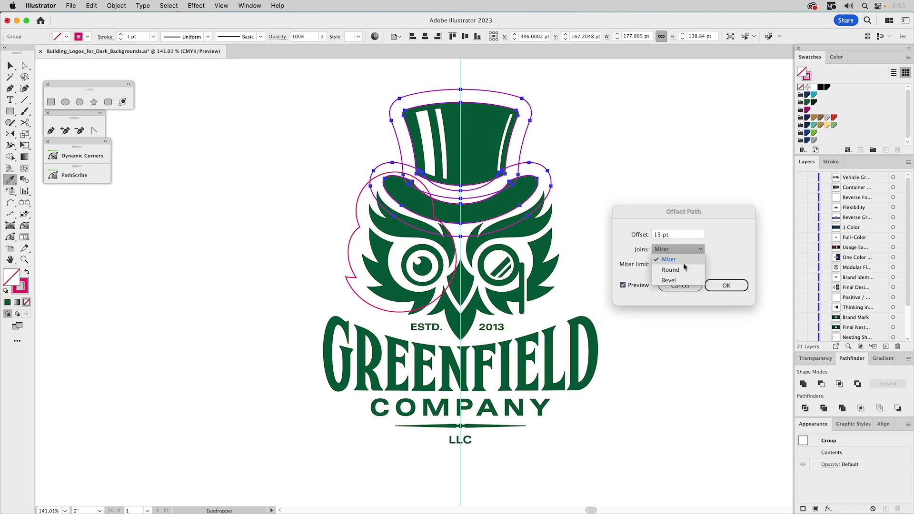
left_click(683, 269)
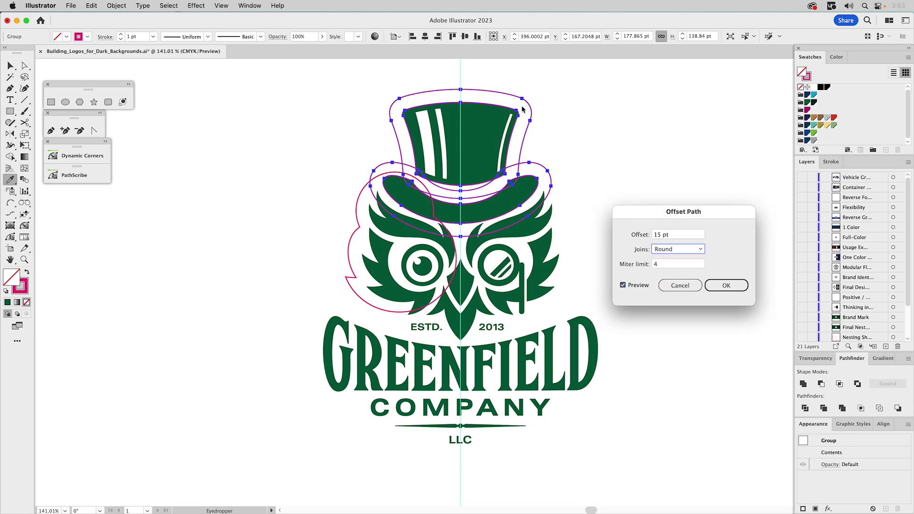
left_click(724, 285)
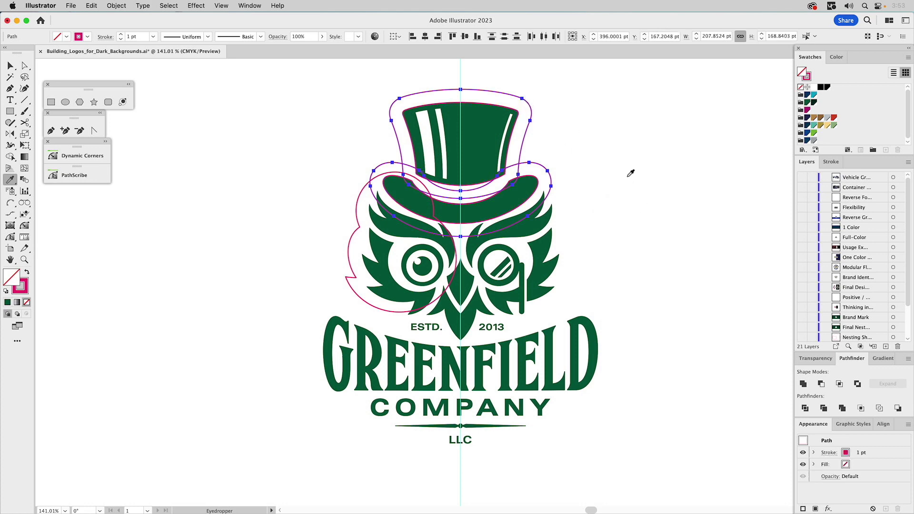
key("v")
left_click(627, 158)
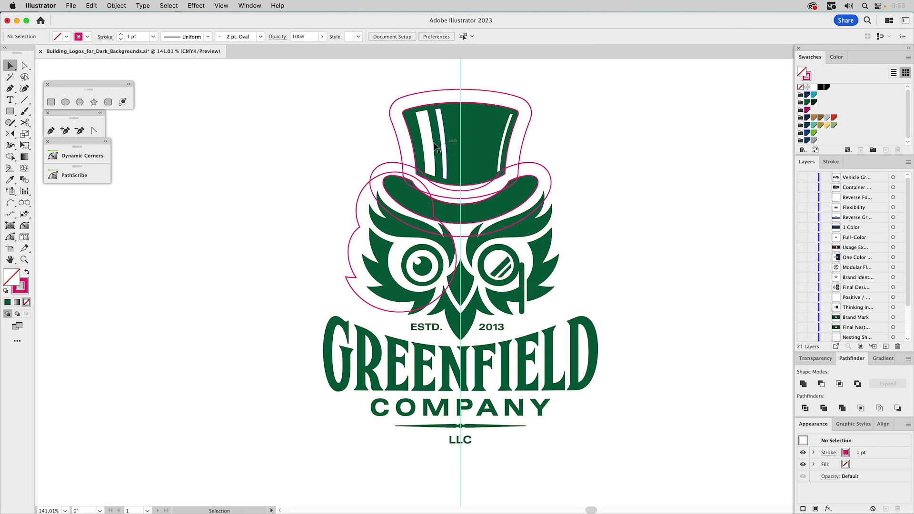
Delete the original inner crown and brim outlines from the hat group and unite the remaining offset shapes
left_click(410, 136)
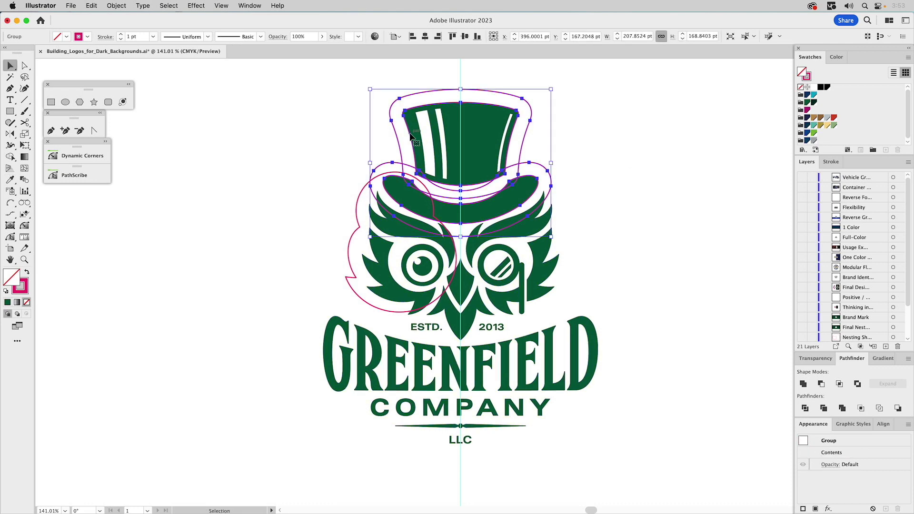
double_click(410, 136)
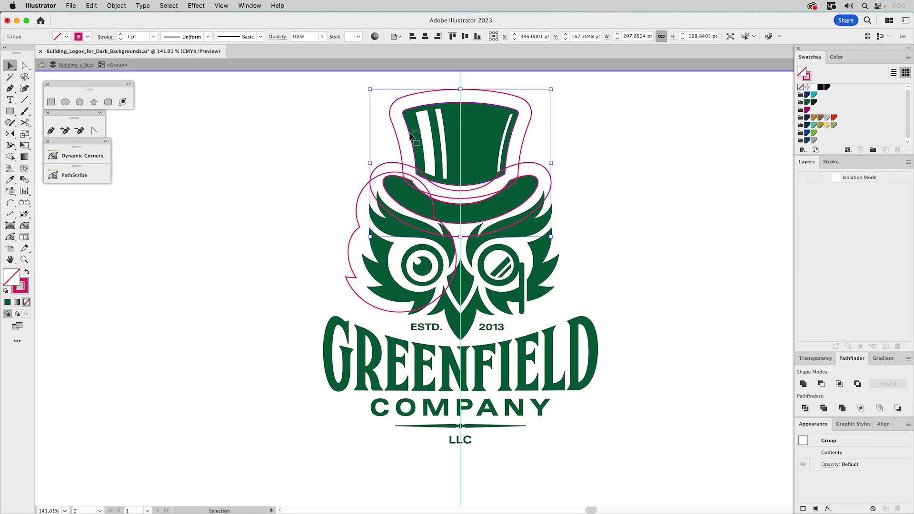
left_click(391, 175)
left_click(580, 142)
double_click(582, 142)
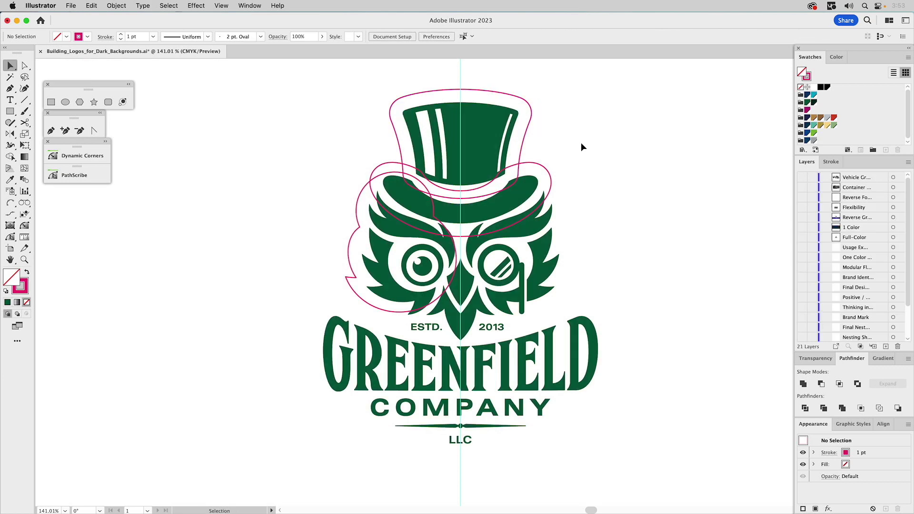
left_click_drag(397, 165, 397, 166)
left_click(803, 383)
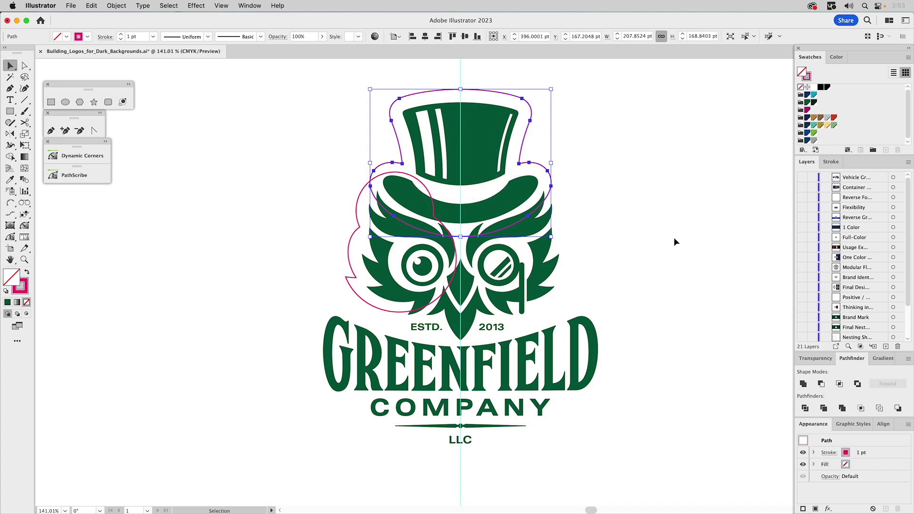
Reflect a copy of the merged outline around the owl's left eye across the vertical centre guide
left_click(423, 187)
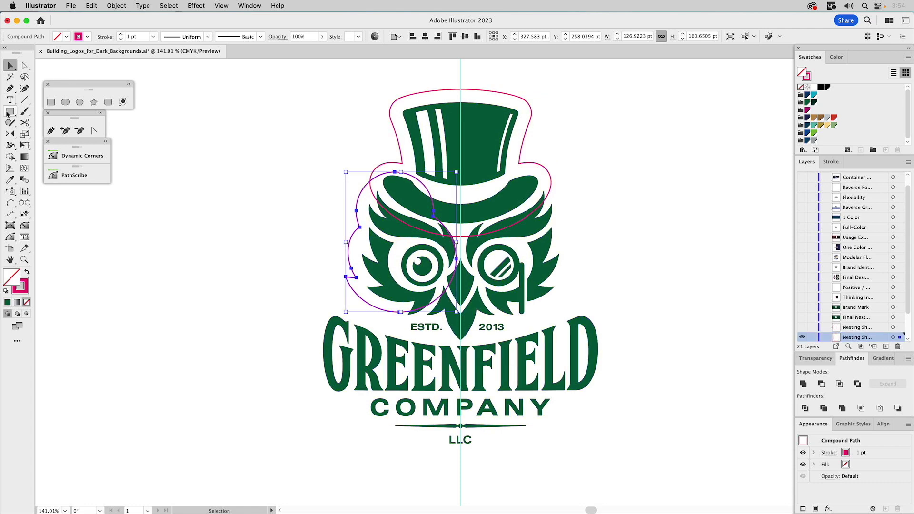
left_click(11, 134)
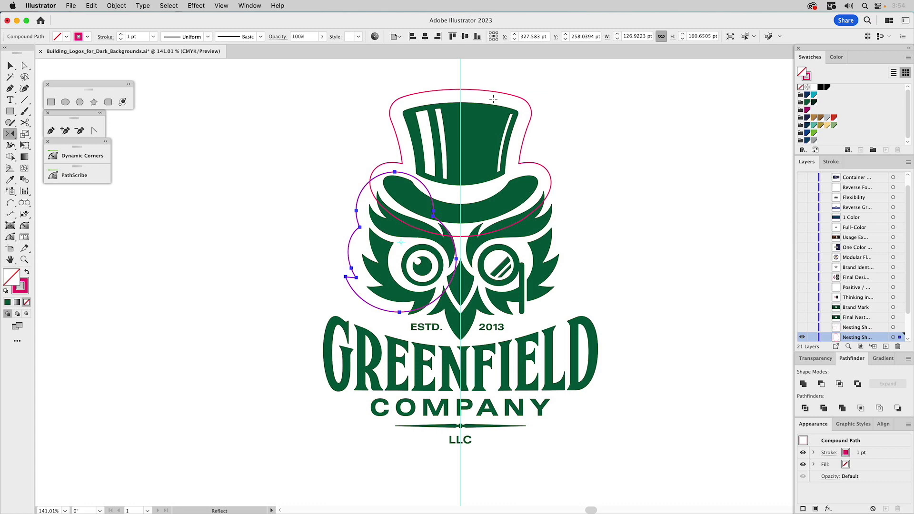
left_click(460, 101)
left_click_drag(460, 102, 479, 223)
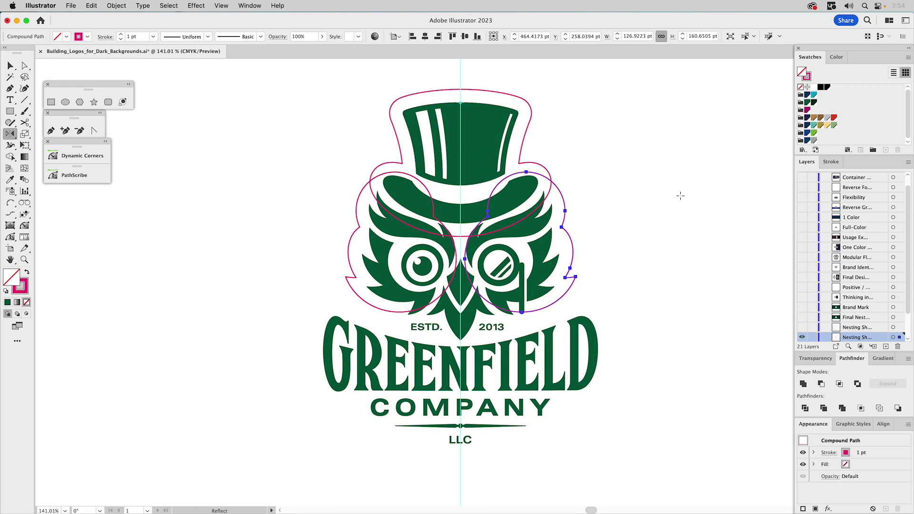
key("v")
left_click(644, 181)
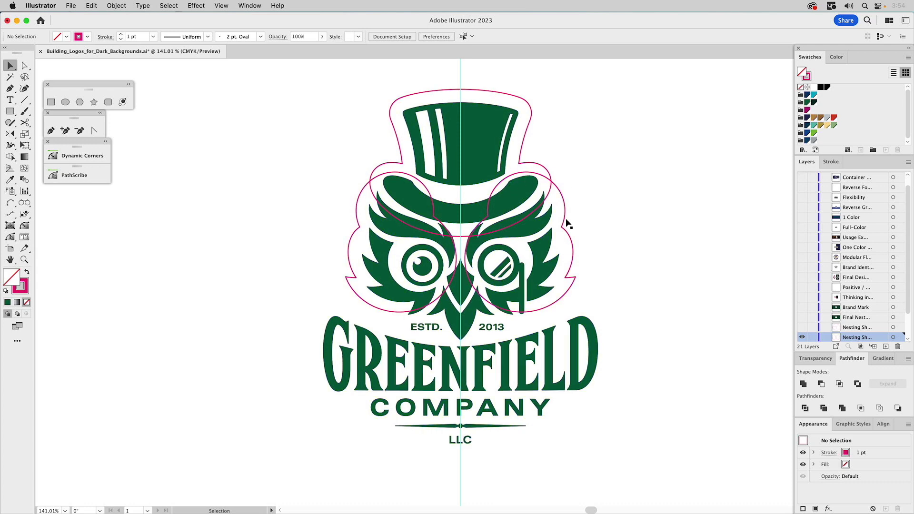
Show the second nesting shape layer and reflect a copy of its wavy-sided lettering shape across the centre guide
left_click(802, 327)
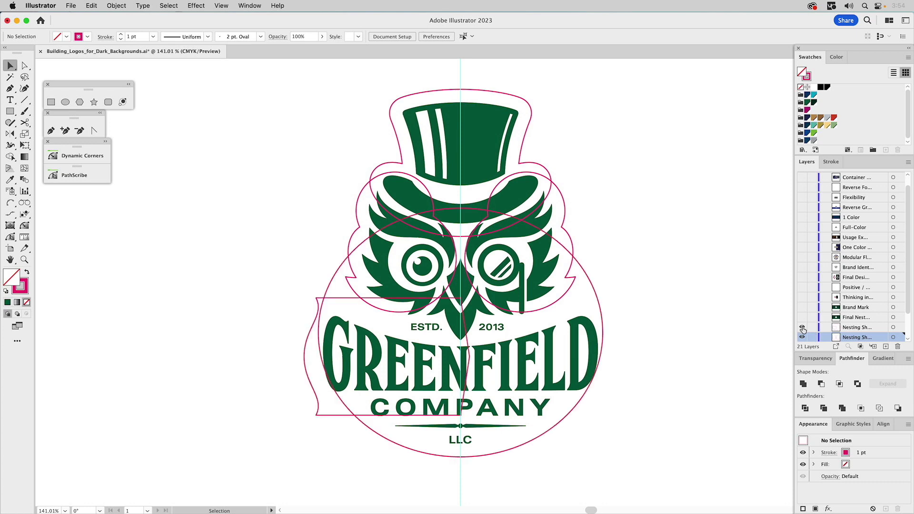
left_click(342, 299)
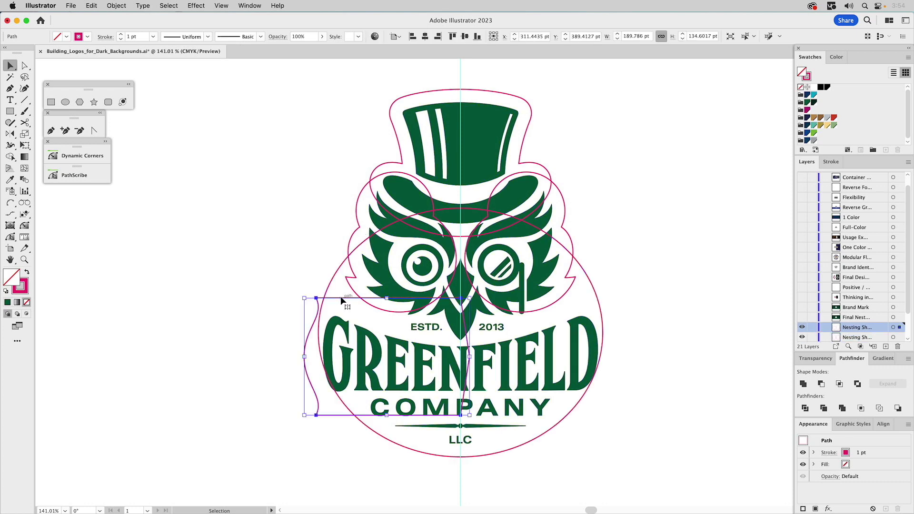
left_click(11, 134)
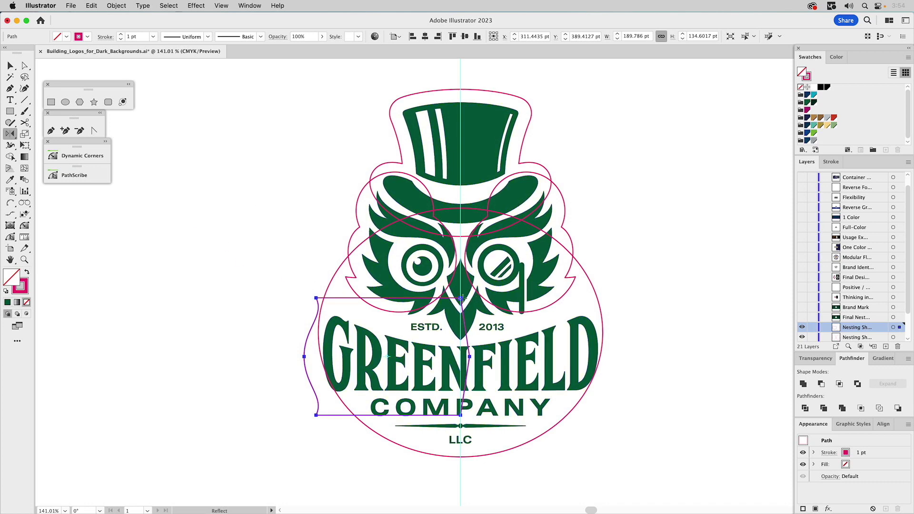
left_click(461, 297)
left_click_drag(483, 360, 513, 375)
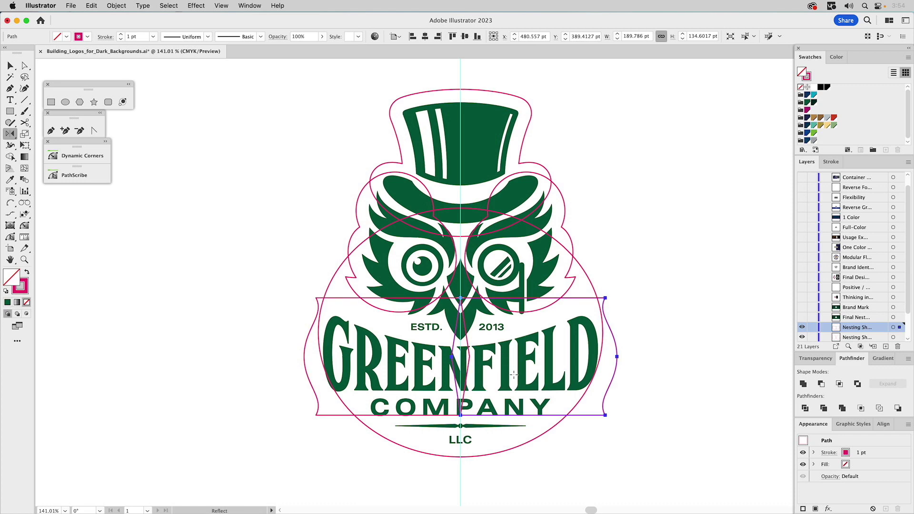
Draw a rectangle about 501 × 257 pt over the large circle and subtract it with Minus Front, leaving the lower arc
key("m")
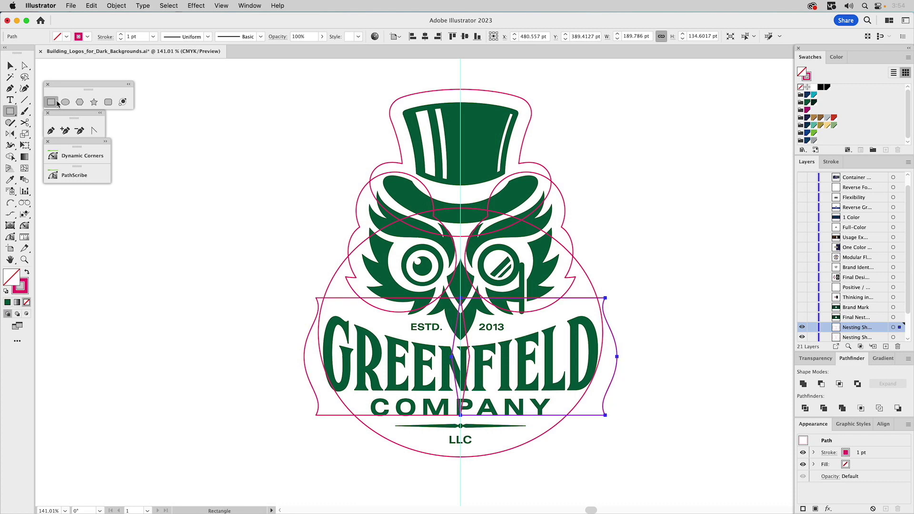
mouse_move(245, 182)
left_mouse_down()
mouse_move(279, 212)
mouse_move(700, 424)
mouse_move(682, 406)
left_mouse_up()
key("v")
left_click(548, 431, "shift")
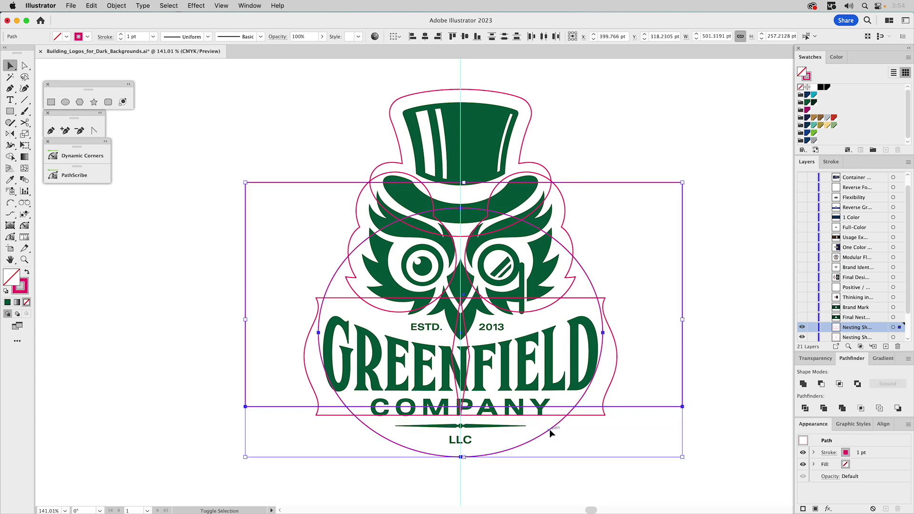
left_click(820, 384)
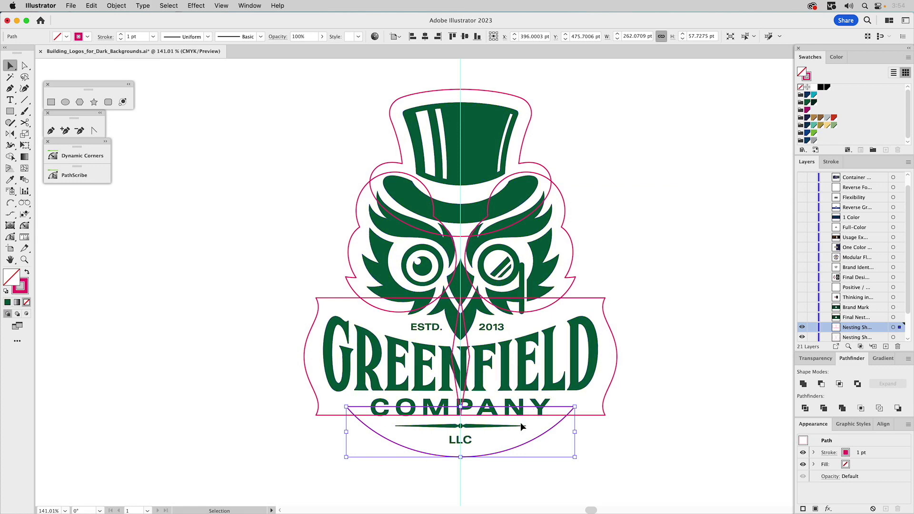
Unite the lower arc, both wavy lettering shapes, both eye-side outlines and the hat outline into one nesting shape
left_click(599, 299, "shift")
left_click(313, 304, "shift")
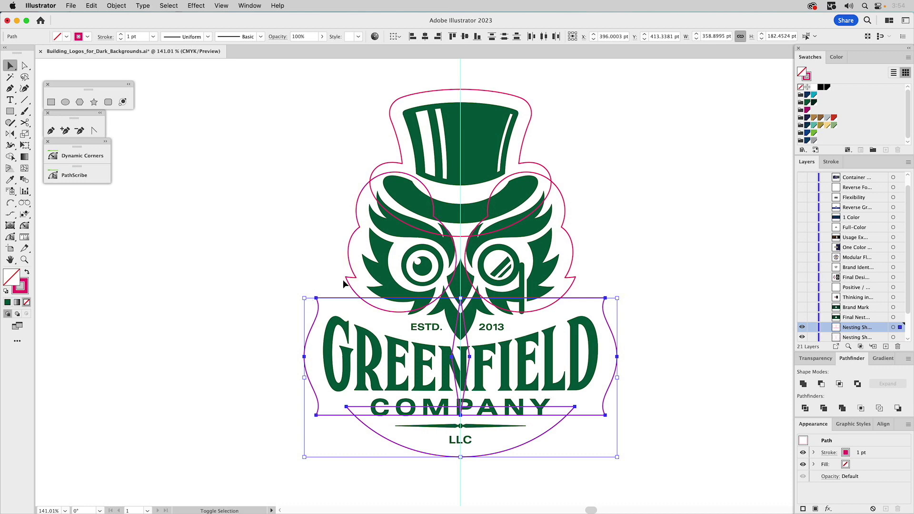
left_click(349, 281, "shift")
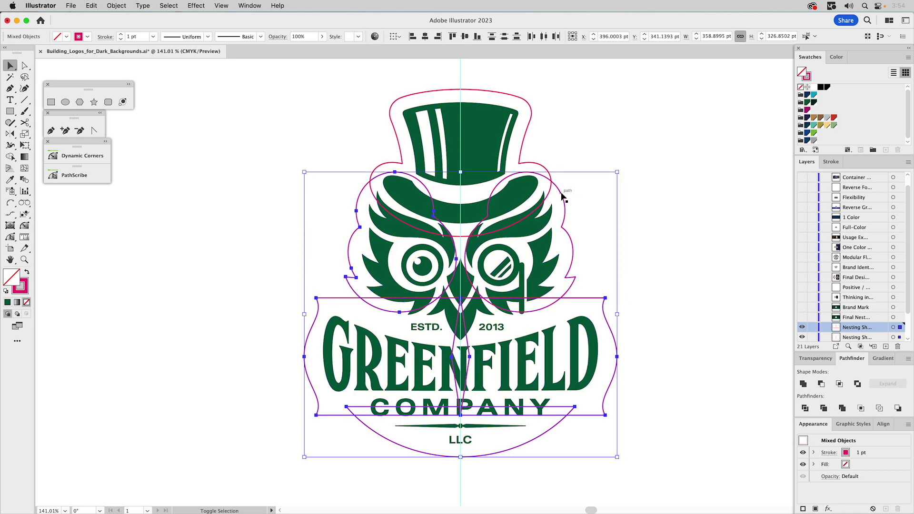
left_click(542, 172, "shift")
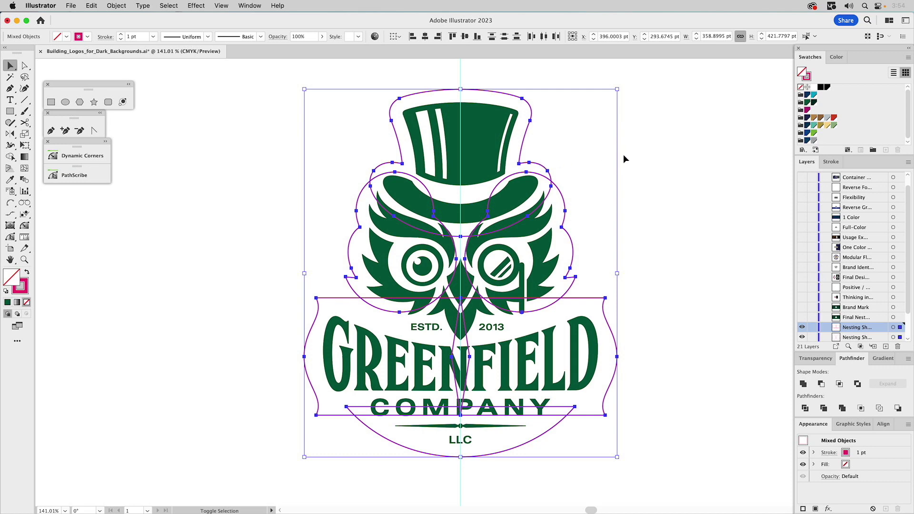
left_click(802, 384)
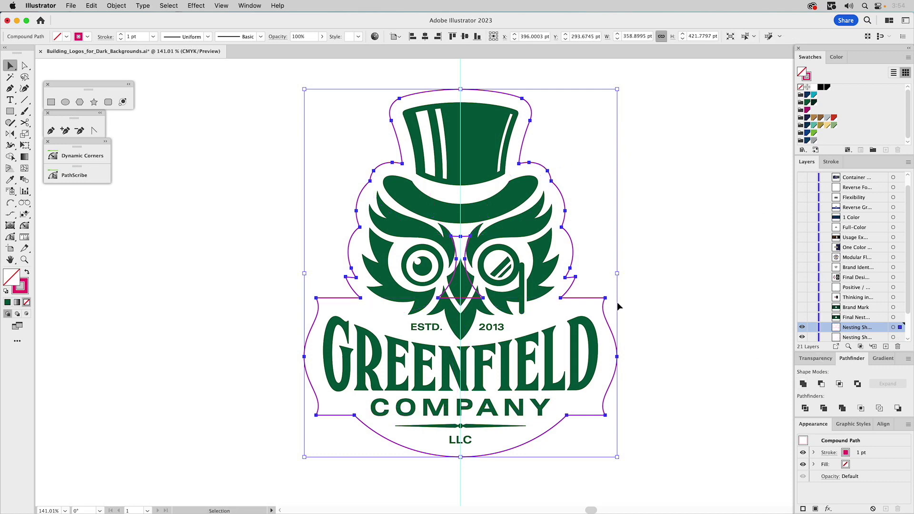
Isolate the nesting compound path and delete the leftover inner path around the owl's beak
left_click(593, 294)
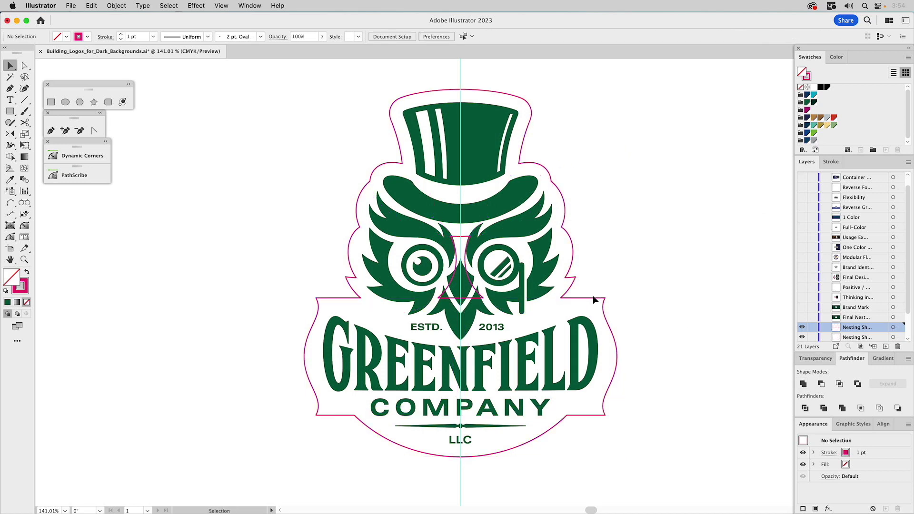
double_click(592, 298)
left_click(593, 298)
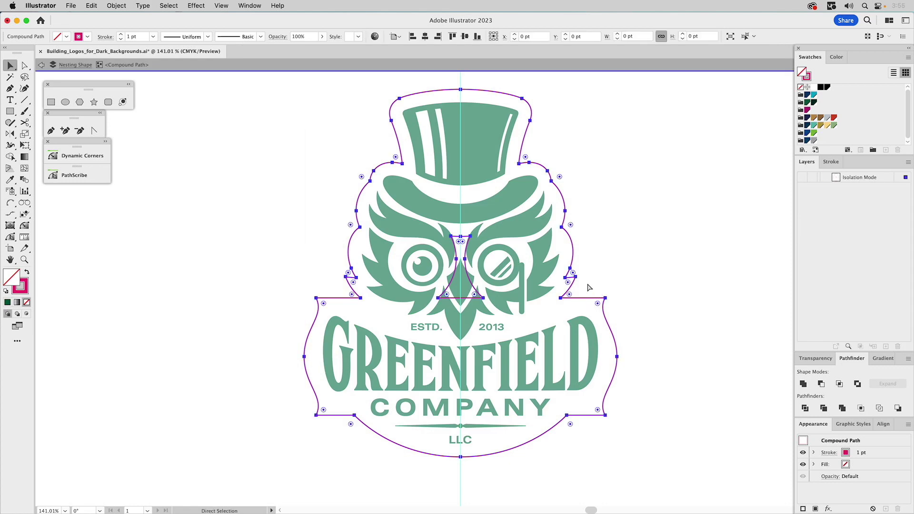
left_click(568, 279)
left_click(461, 248)
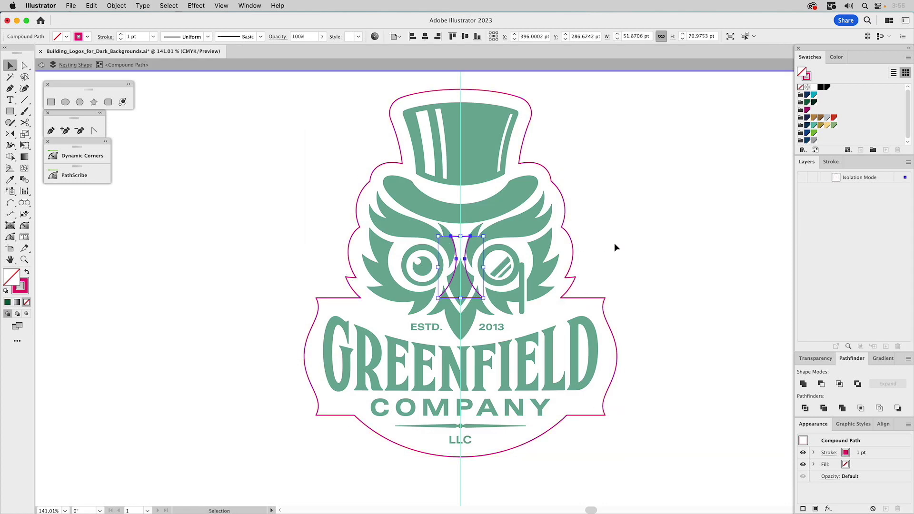
left_click(669, 238)
double_click(672, 235)
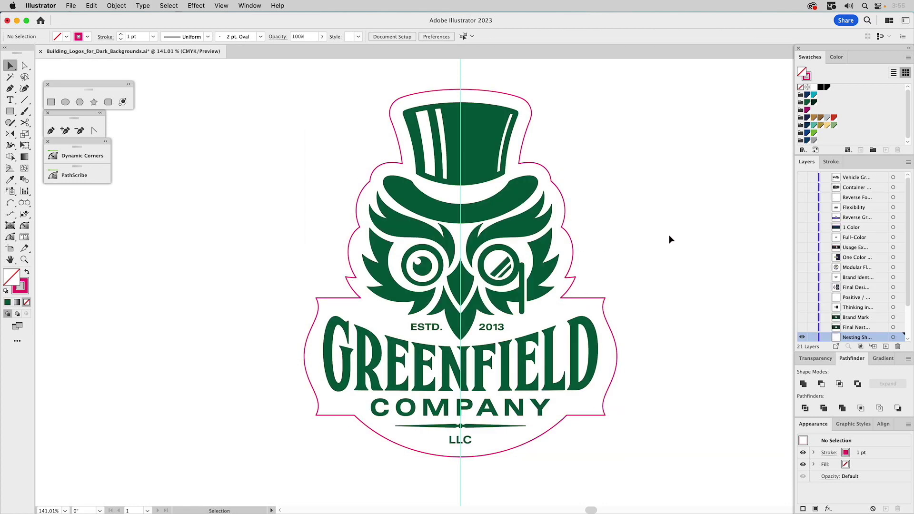
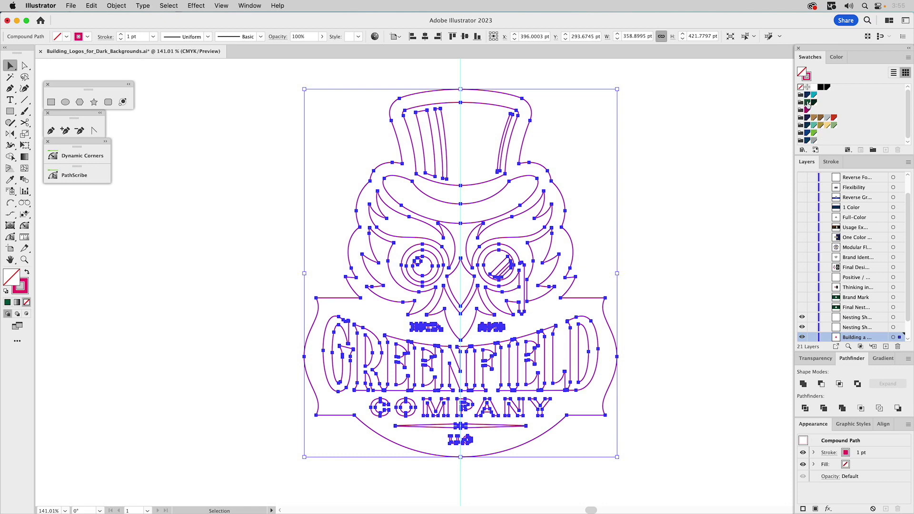
Fill the combined logo and nesting compound path with the dark green swatch and remove its magenta stroke
left_click(807, 102)
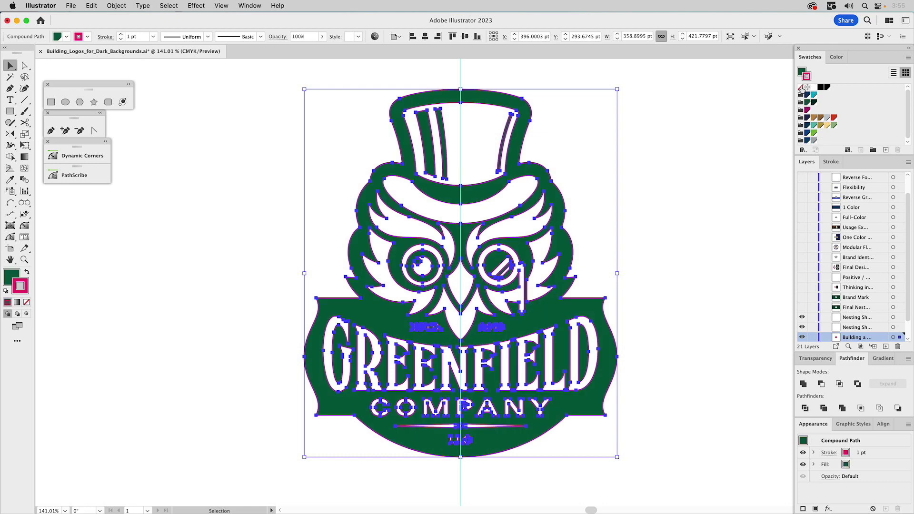
left_click(800, 87)
left_click(646, 251)
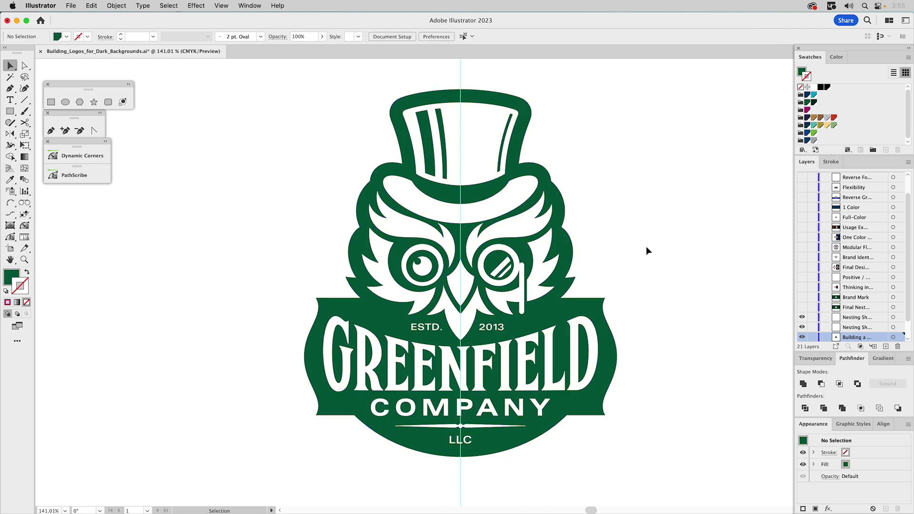
Fill the combined owl logo and nesting compound path with white
left_click(565, 250)
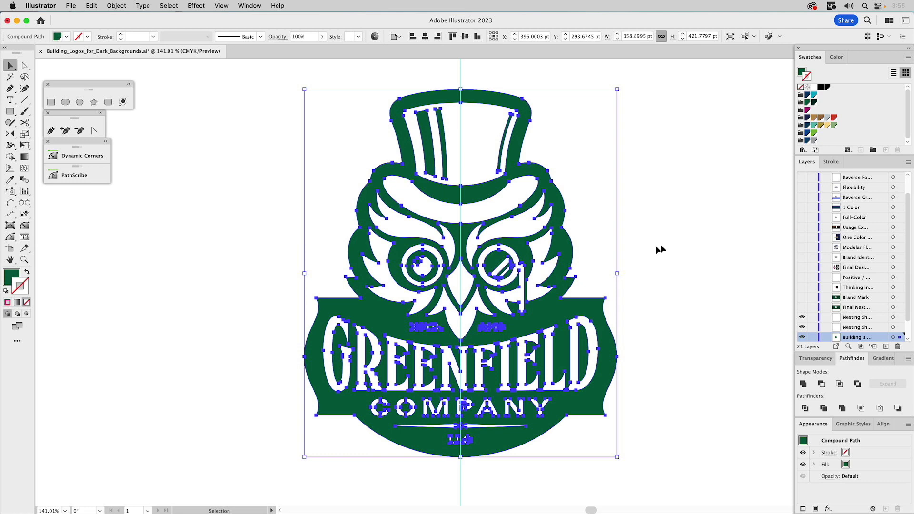
left_click(801, 71)
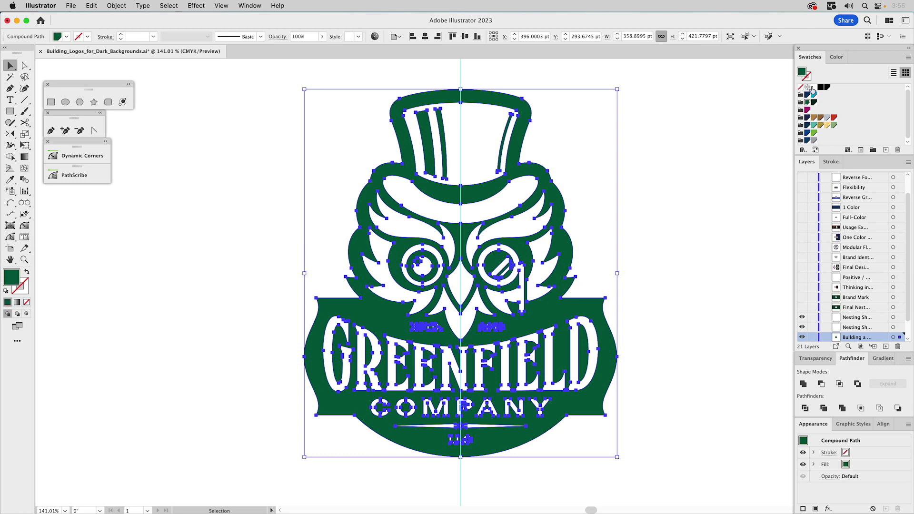
left_click(811, 88)
left_click(729, 157)
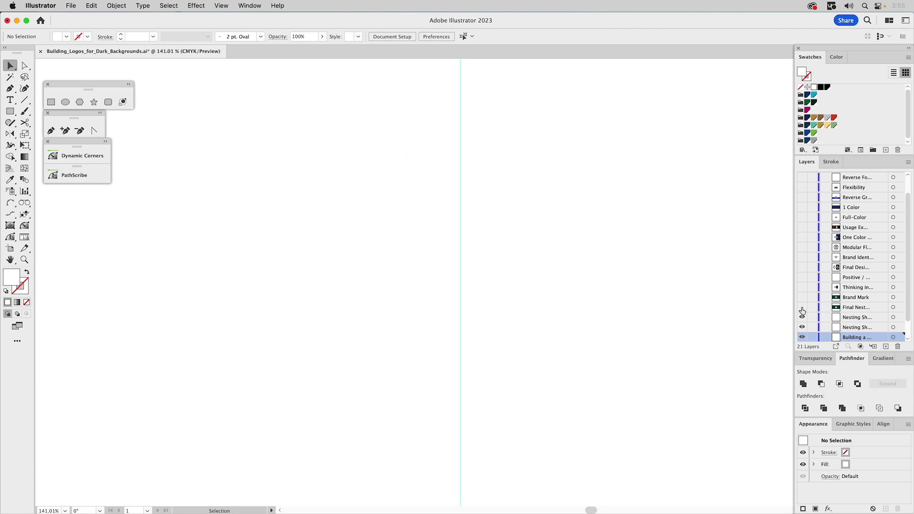
Show the "Final Nest…" layer, hide the "Nesting Sh…" and "Building a…" layers, and make the "Final Nest…" layer active
left_click(802, 307)
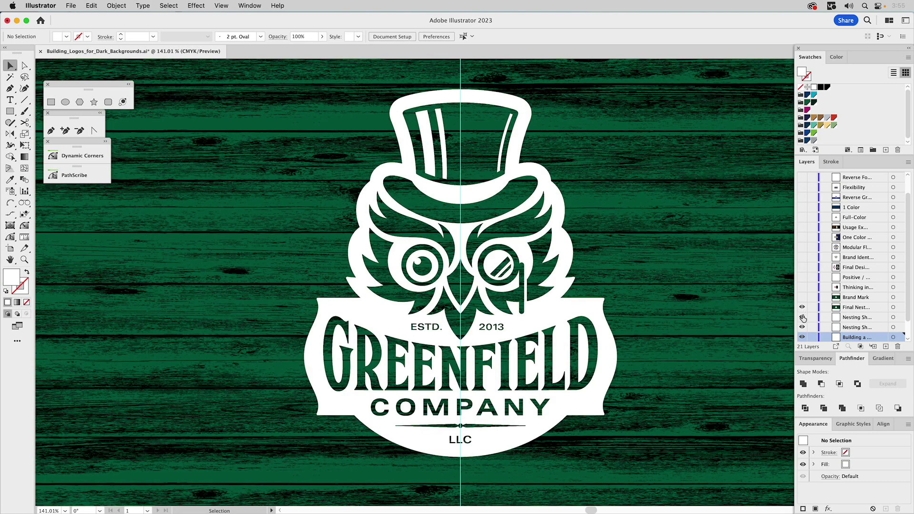
left_click(803, 317)
scroll(803, 318, "down", 2)
left_click(803, 317)
left_click(802, 307)
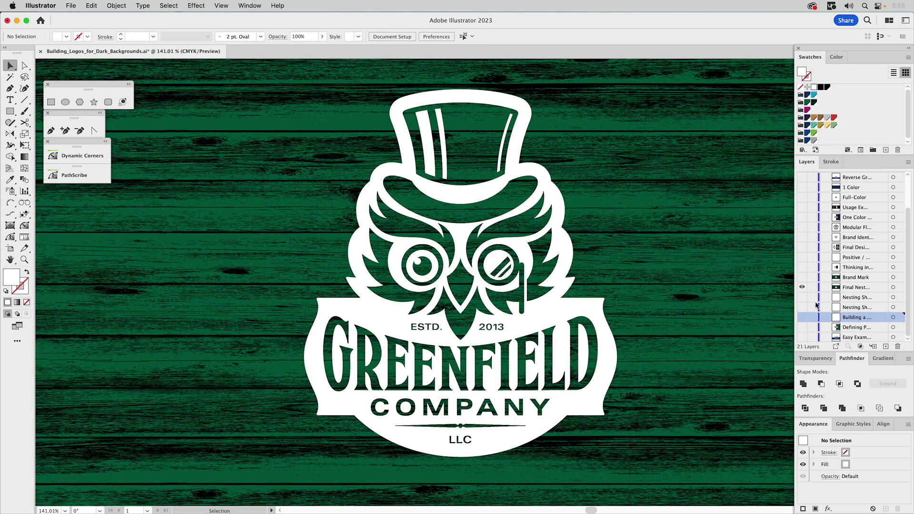
left_click(845, 288)
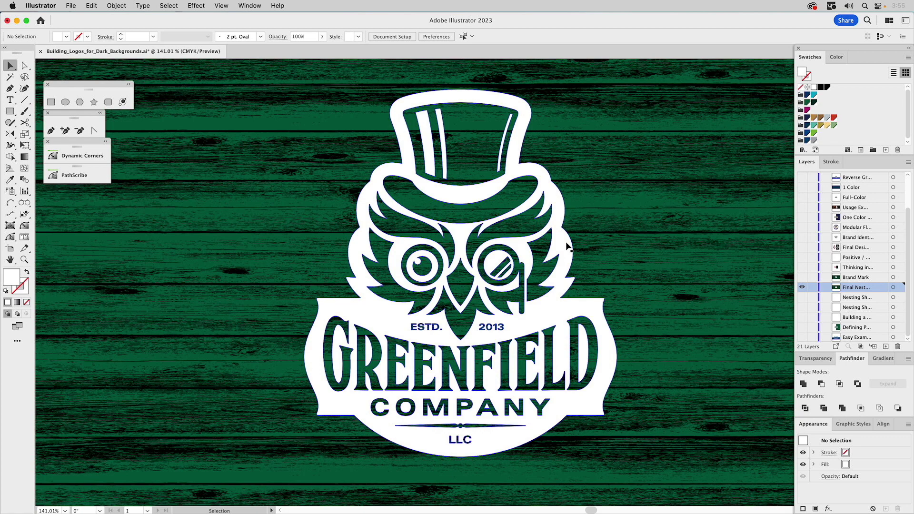
Turn on the Outer Glow effect of the white owl logo on the dark green wood background
left_click(564, 243)
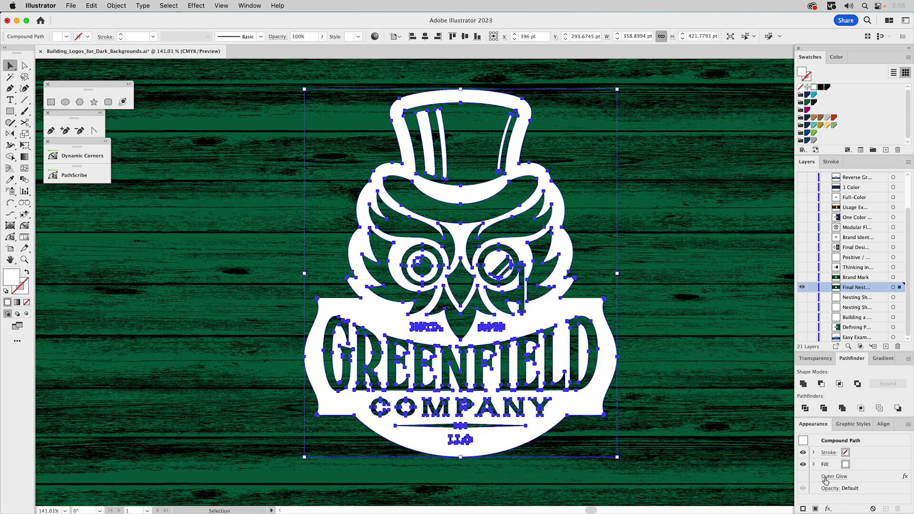
left_click(802, 477)
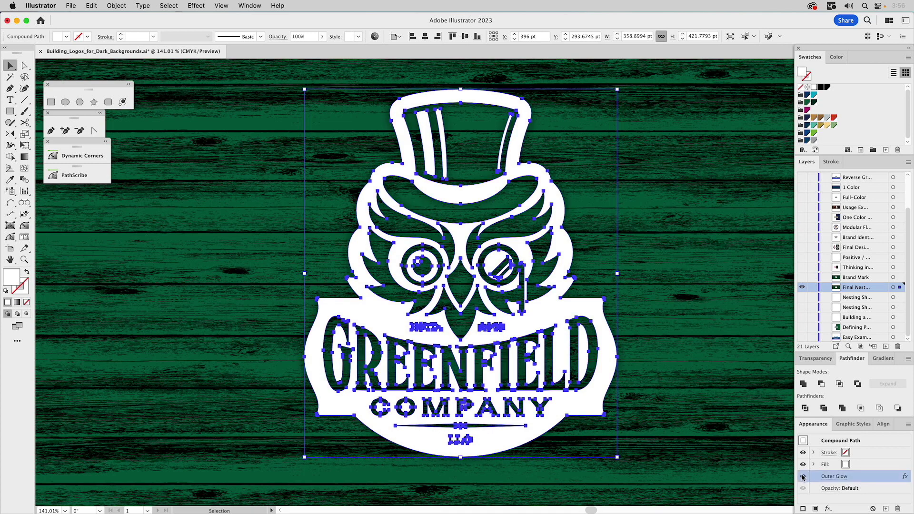
left_click(696, 308)
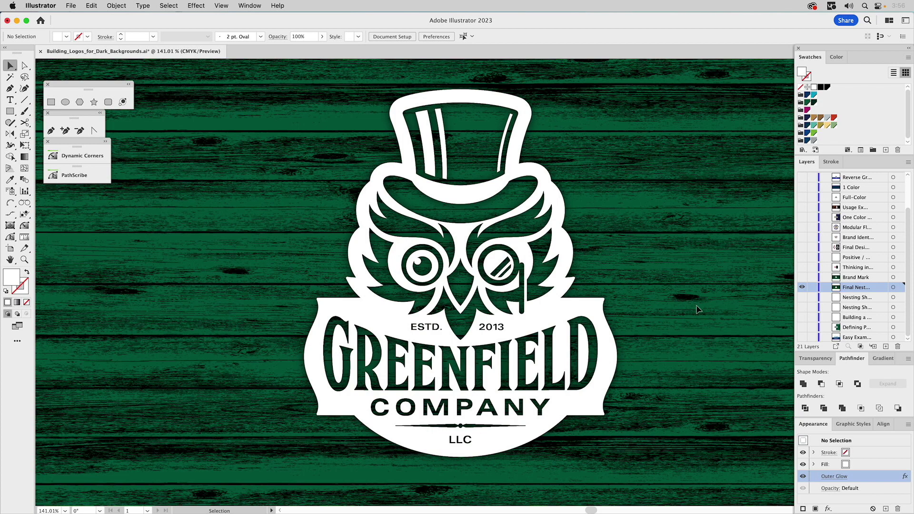
Display the Brand Mark layer to examine the owl head alone on the dark wood background
left_click(802, 277)
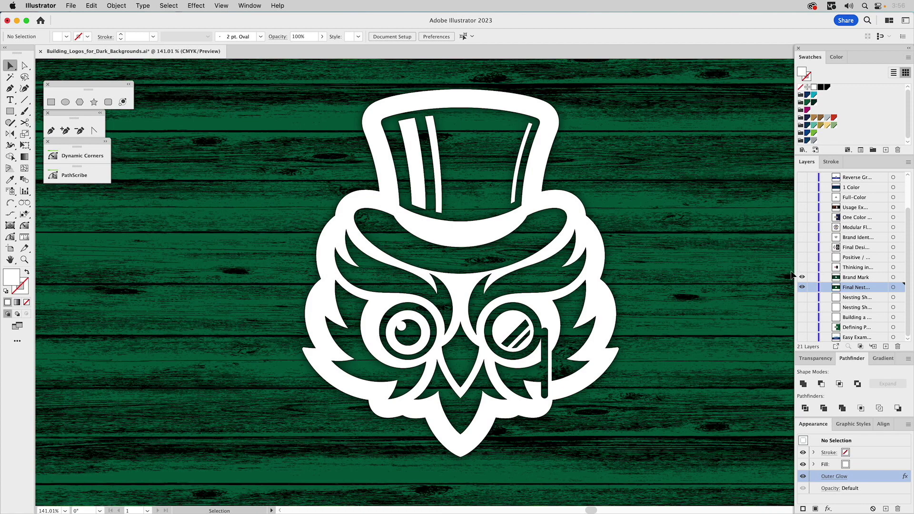
left_click(802, 276)
left_click(802, 276)
left_click(802, 276)
left_click(802, 276)
Make the "Thinking in…" layer with the magenta deer logo the only visible layer and activate it
left_click(802, 267)
left_click(802, 287)
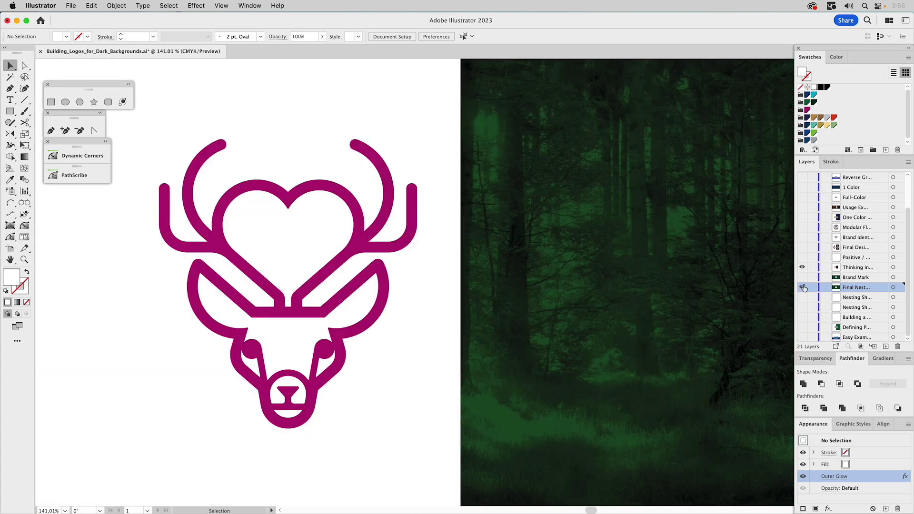
left_click(867, 268)
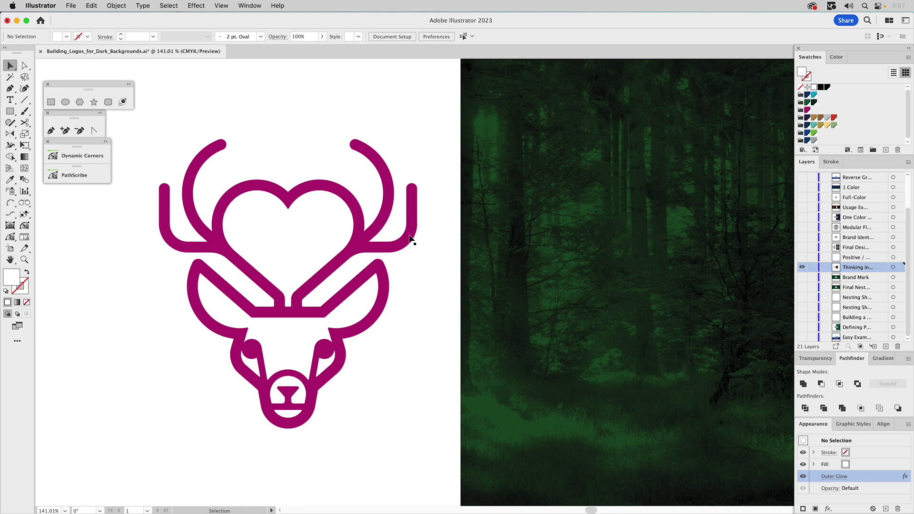
Duplicate the magenta deer logo onto the dark forest photo and fill the copy with white
left_click(372, 237)
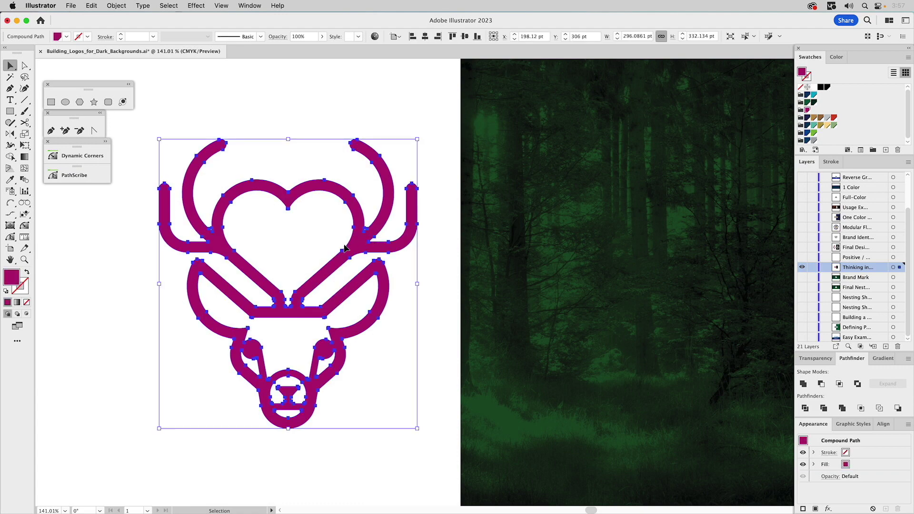
left_click_drag(336, 264, 673, 258)
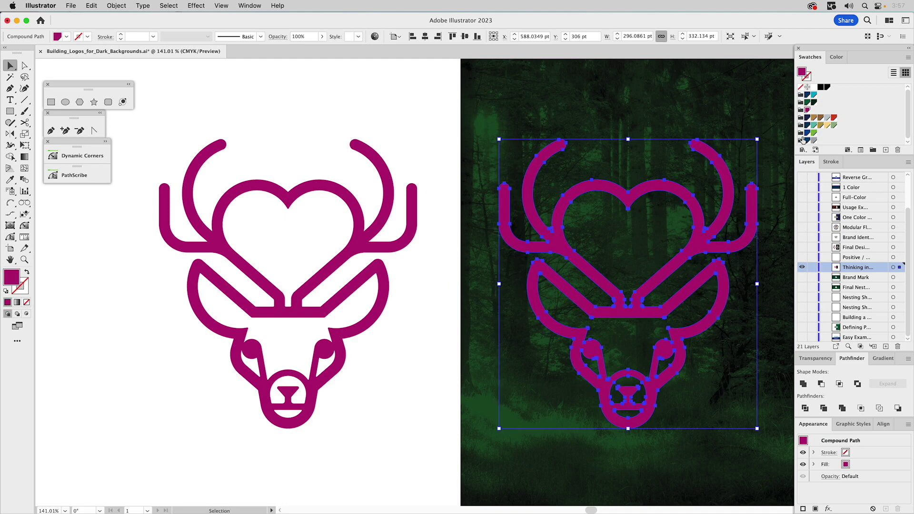
left_click(813, 89)
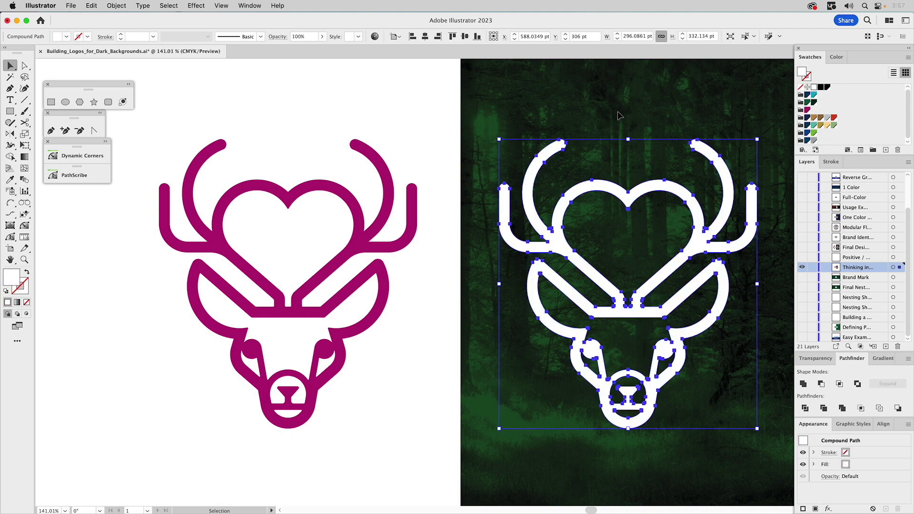
left_click(383, 111)
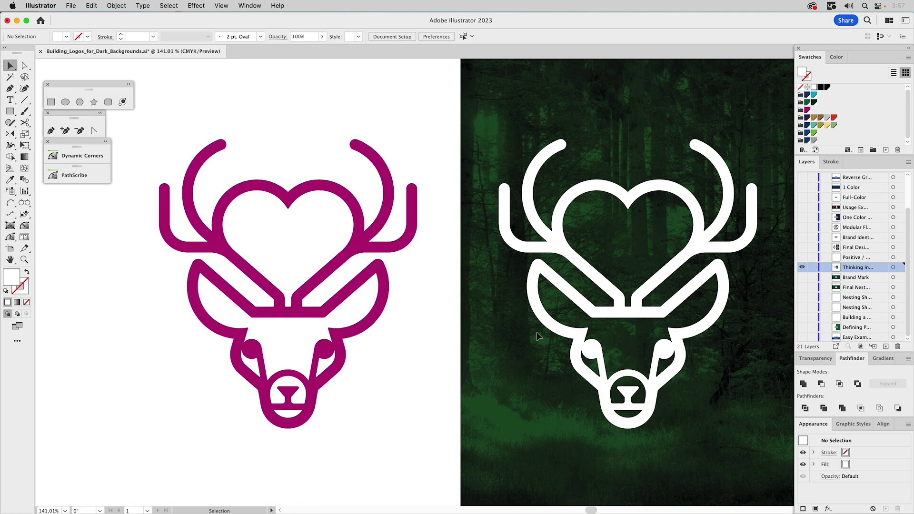
Delete the white copy of the deer logo from the forest photo
left_click(576, 301)
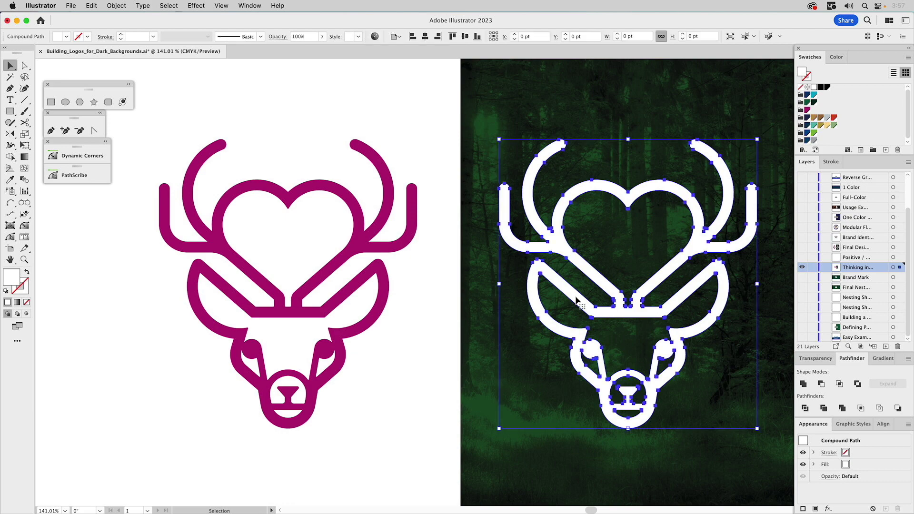
key("Delete")
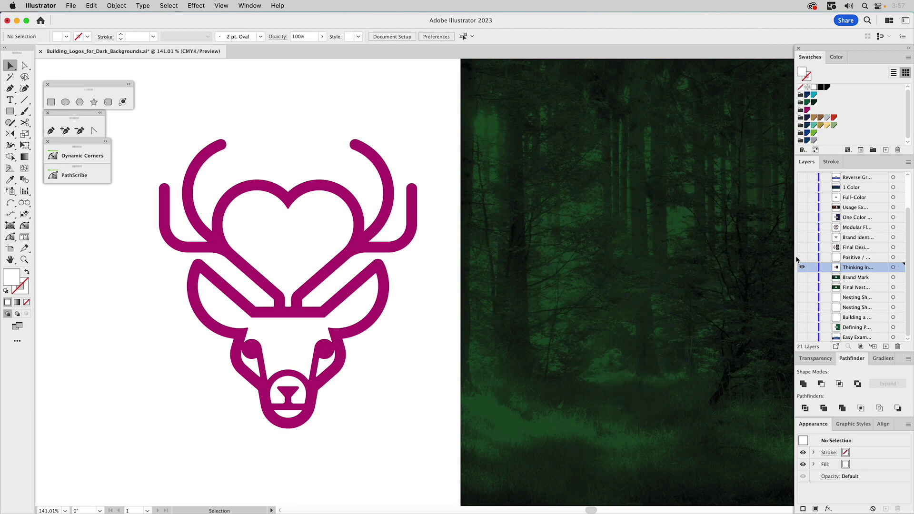
key("super+z")
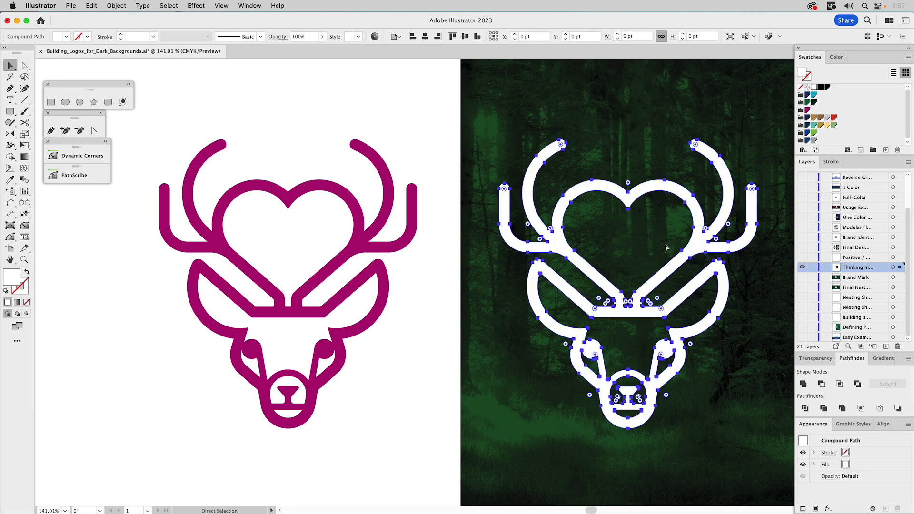
left_click(413, 284)
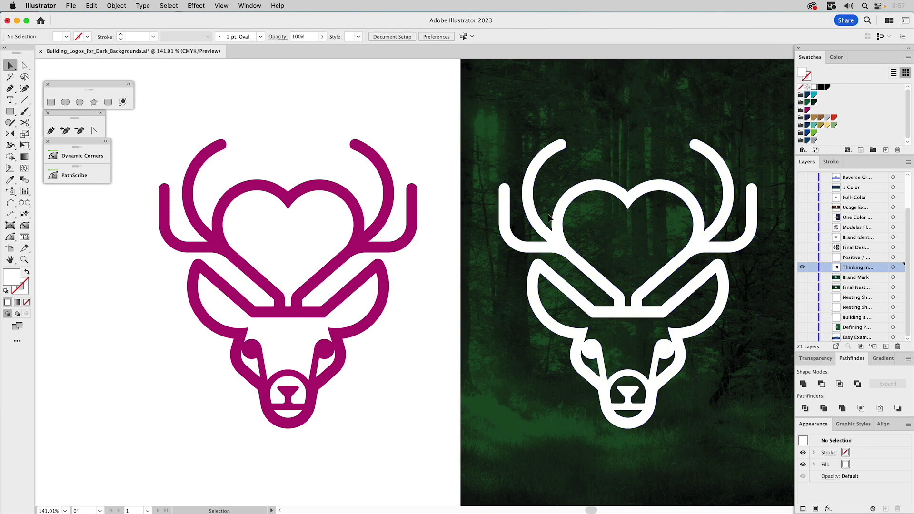
left_click(566, 251)
key("Delete")
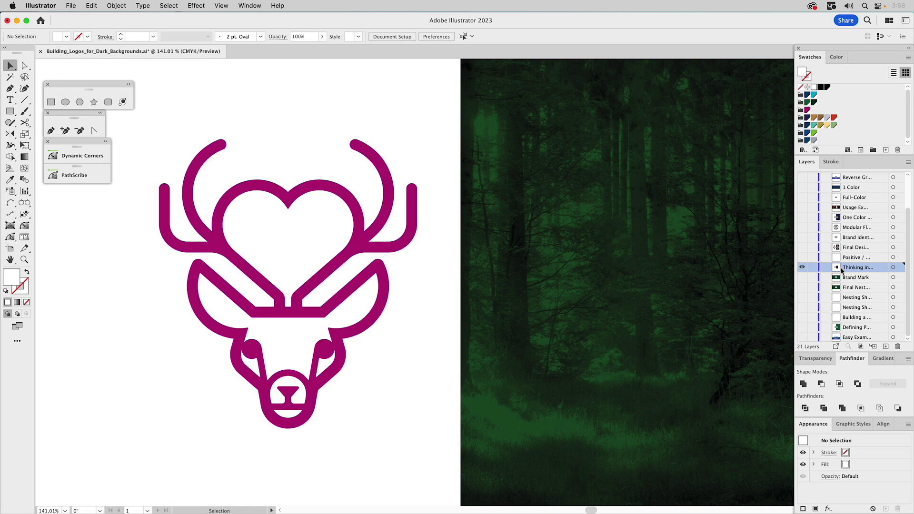
Show the "Positive /…" layer, move the white antlers down about 76 pt onto the deer head, and unite them
left_click(802, 257)
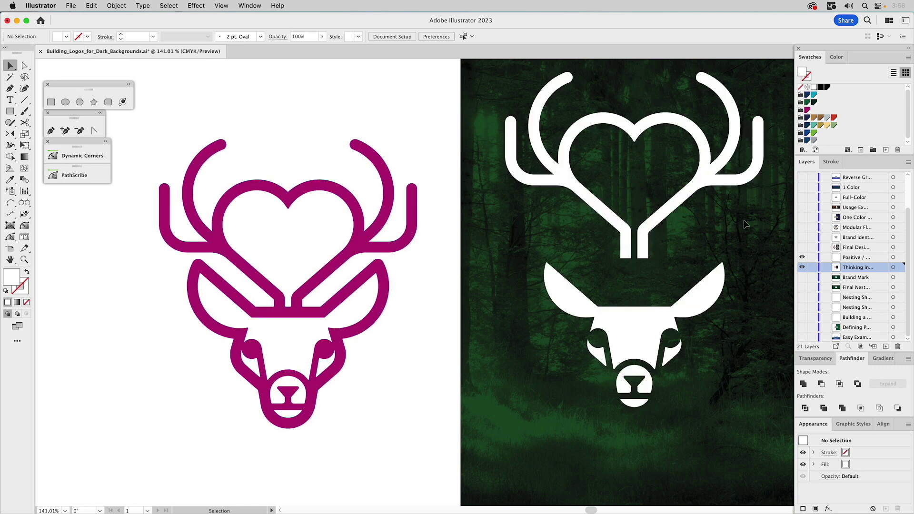
left_click(685, 201)
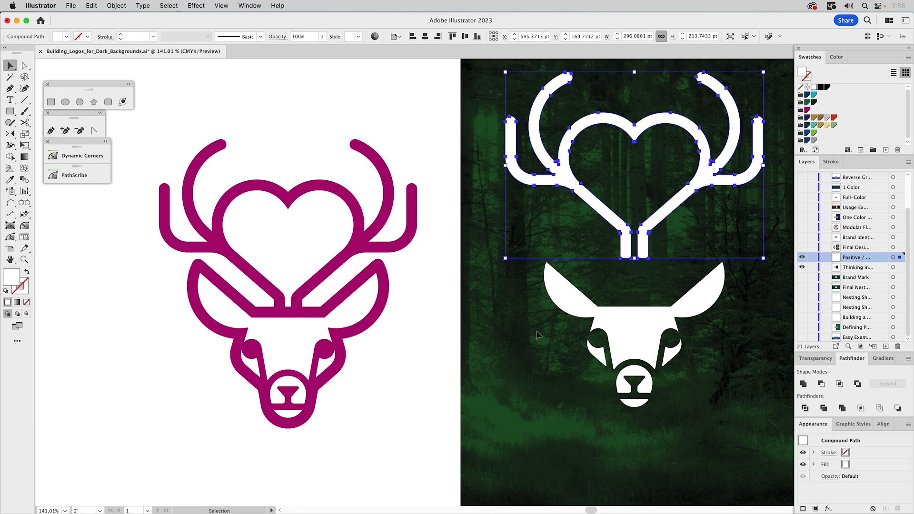
left_click_drag(646, 246, 644, 310)
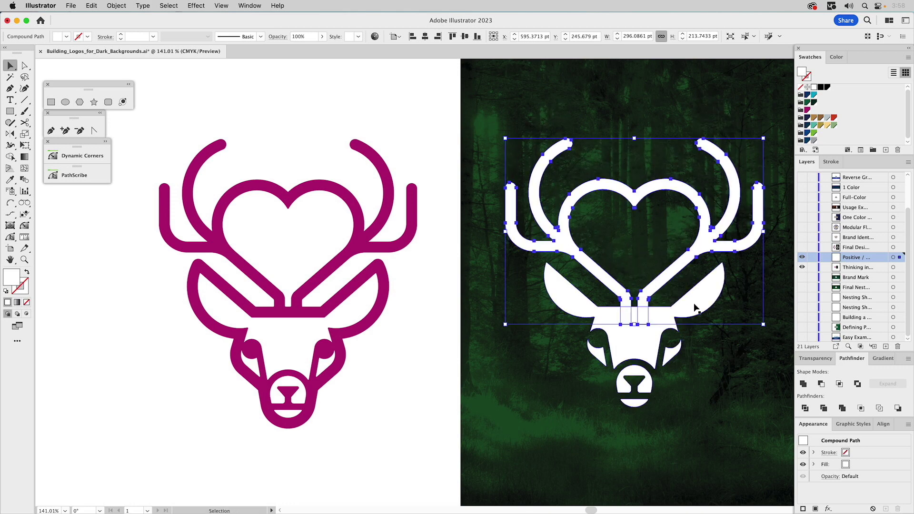
left_click(803, 383)
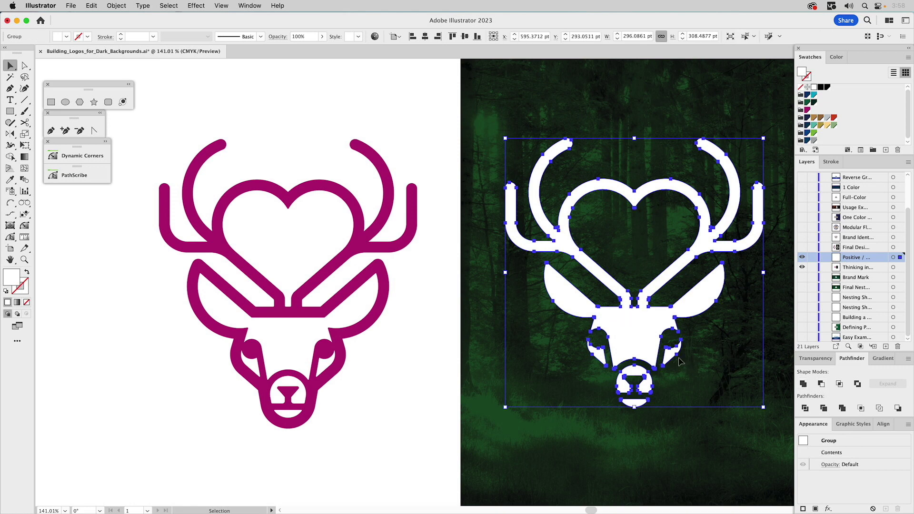
left_click(403, 340)
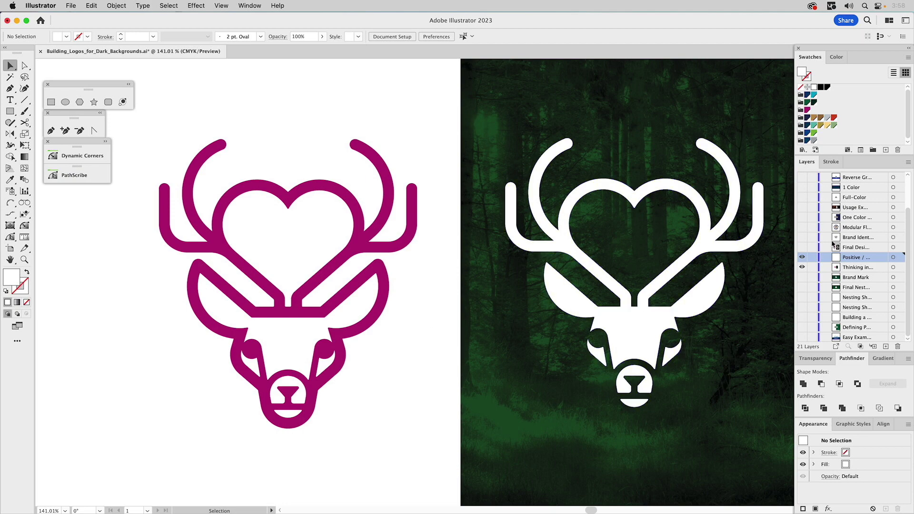
Examine the FairGame designs on the "Final Desi…" layer and the Montana State logo on the "Brand Ident…" layer
left_click(802, 247, "alt")
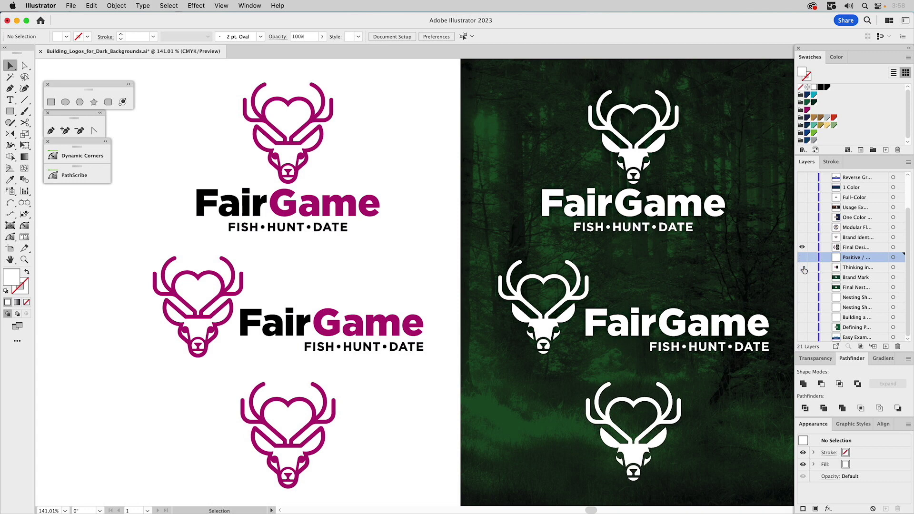
left_click(853, 247)
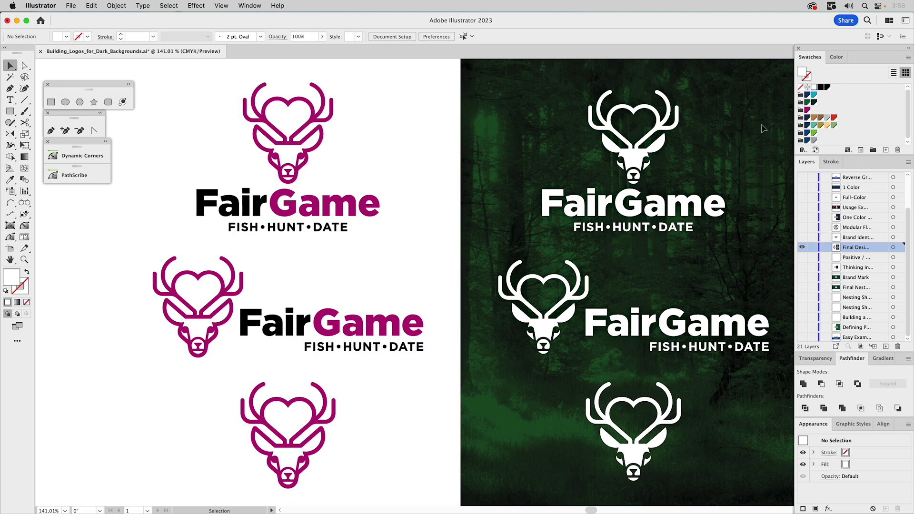
left_click(802, 237)
left_click(802, 247)
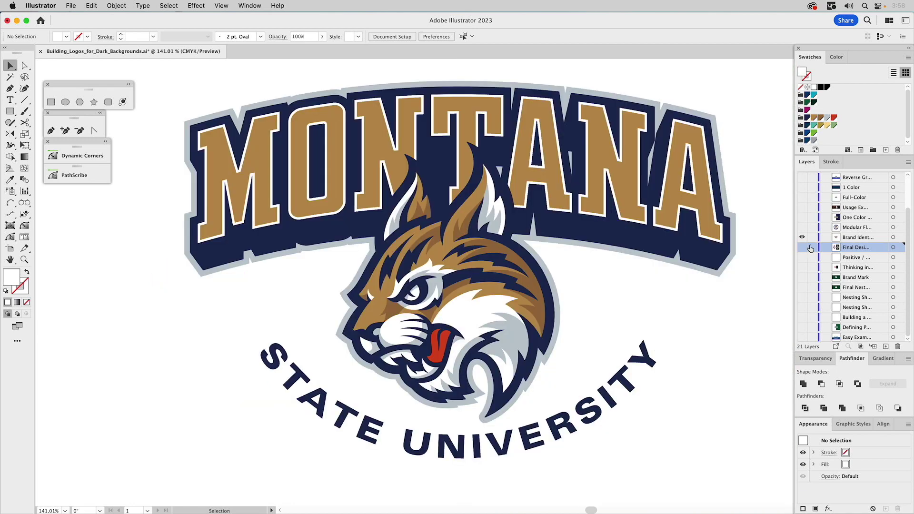
left_click(847, 238)
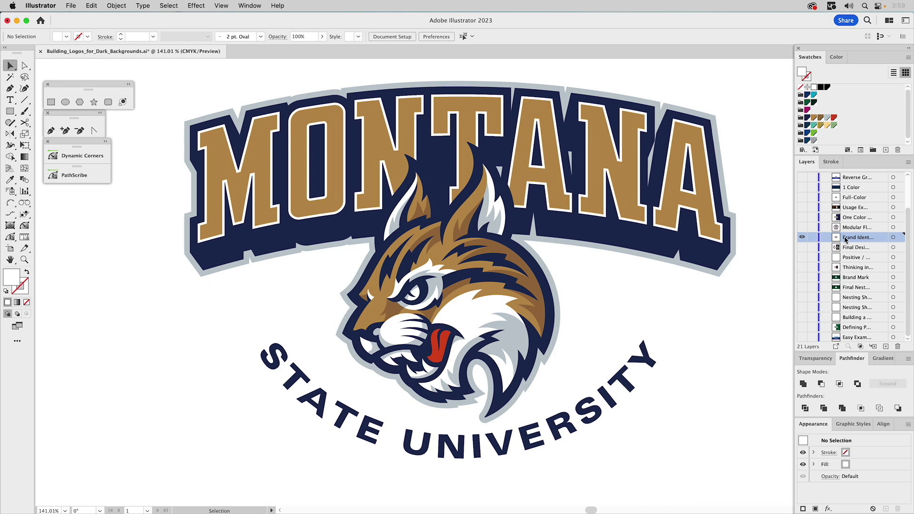
View the "Modular Fi…" bobcat emblem and leave only the "One Color…" layer visible
left_click(801, 227)
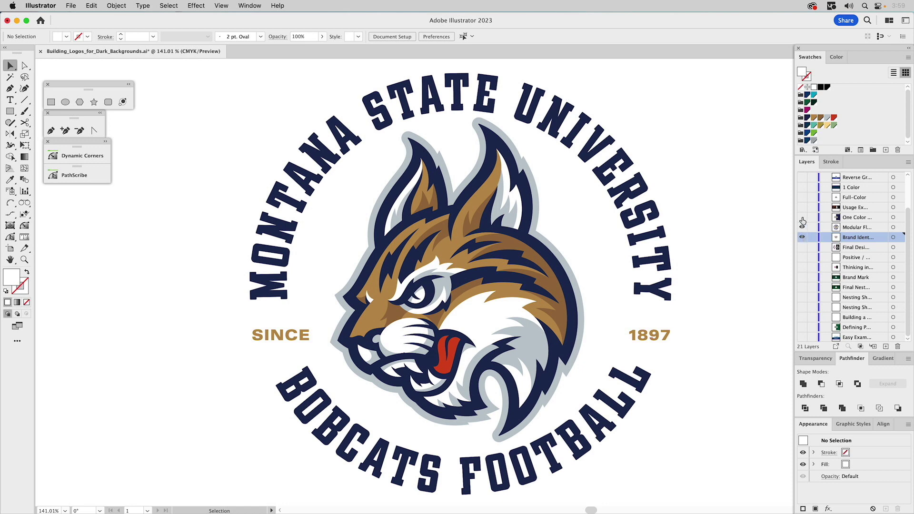
left_click(802, 217)
left_click(801, 237)
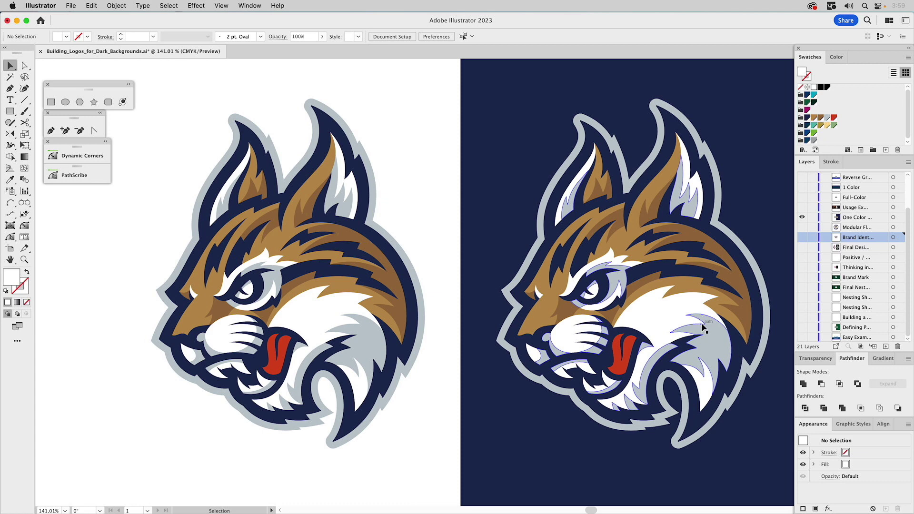
Ungroup the bobcat head on the navy background and delete its gray shading shapes, keeping the outer outline
left_click(702, 325)
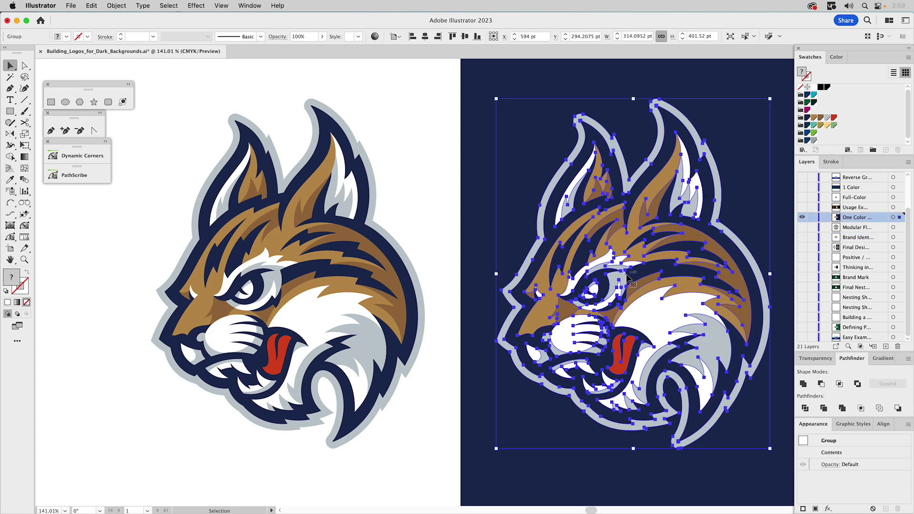
key("super+shift+g")
left_click(435, 221)
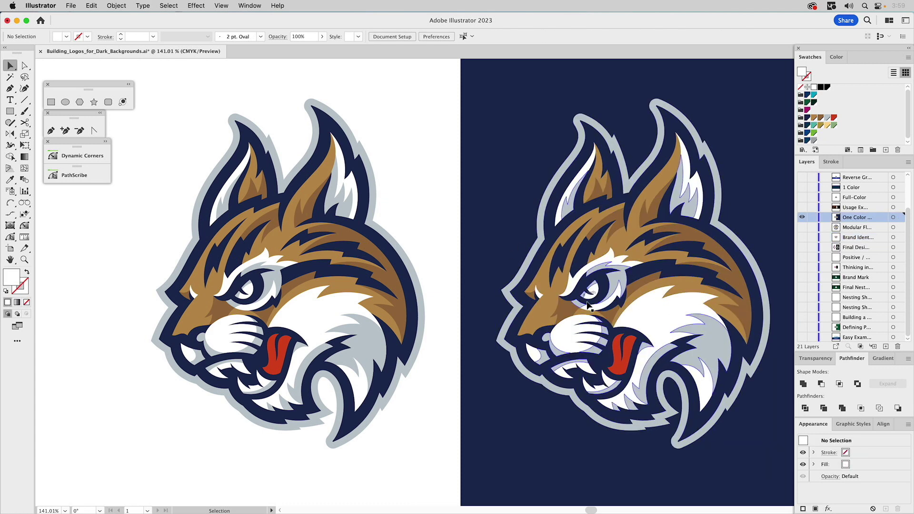
left_click(604, 332)
left_click_drag(603, 332, 601, 314)
key("Delete")
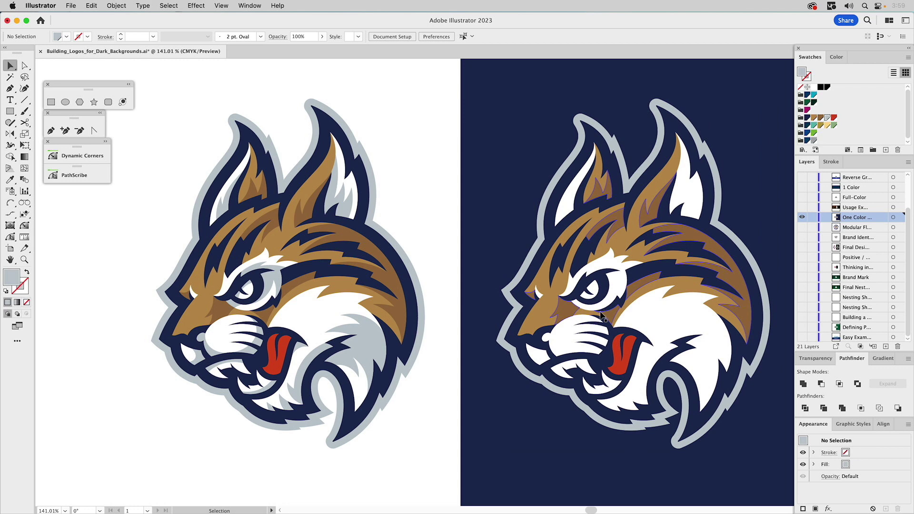
Delete the dark brown shading shapes and the white ear and eye-area shapes from the bobcat on the navy background
left_click(566, 306)
mouse_move(566, 306)
left_mouse_down()
mouse_move(624, 301)
mouse_move(563, 313)
left_mouse_up()
key("Delete")
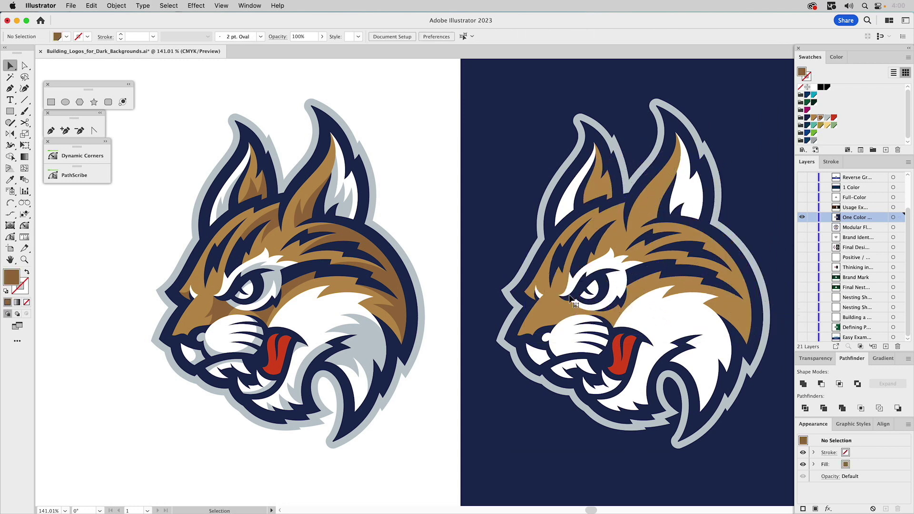
left_click(607, 263)
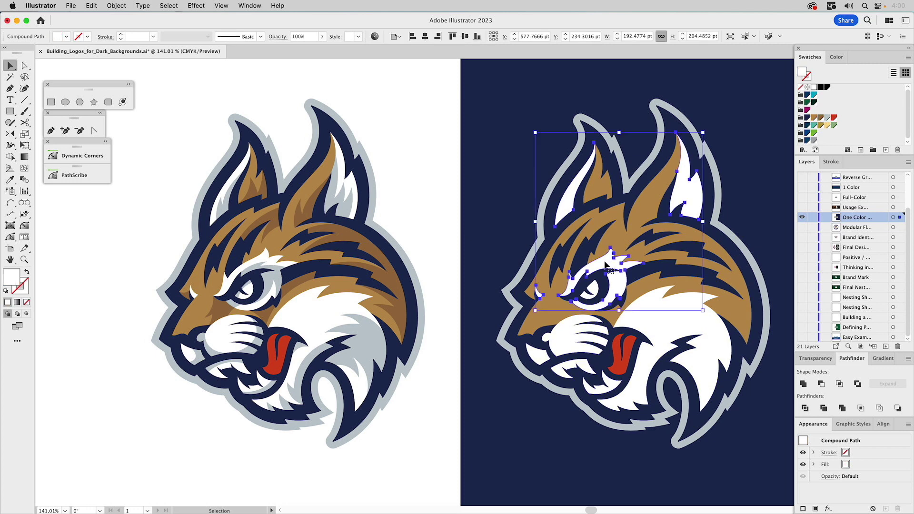
mouse_move(608, 265)
left_mouse_down()
mouse_move(629, 261)
mouse_move(581, 263)
mouse_move(671, 262)
mouse_move(610, 265)
left_mouse_up()
key("Delete")
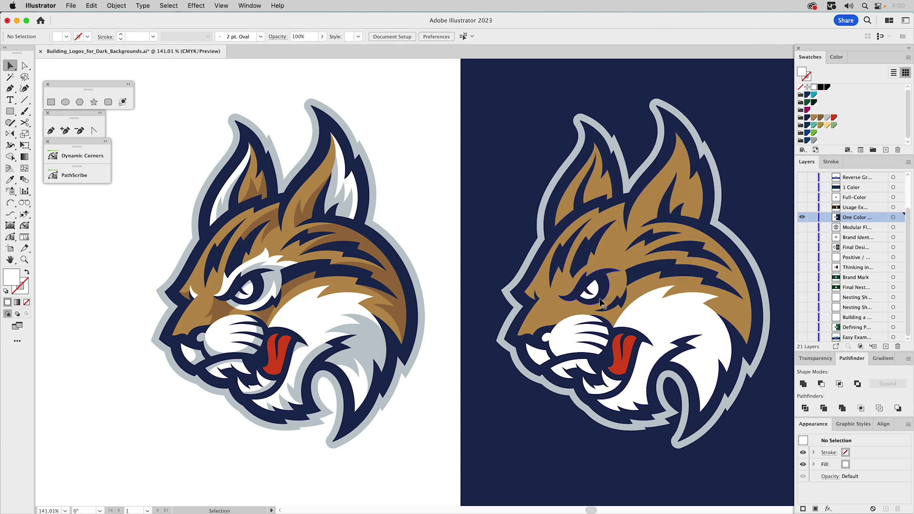
Delete the white cheek and neck fur shape from the bobcat on the navy background
mouse_move(615, 250)
left_mouse_down()
mouse_move(617, 227)
mouse_move(616, 249)
left_mouse_up()
left_click(661, 314)
left_click_drag(660, 315, 694, 333)
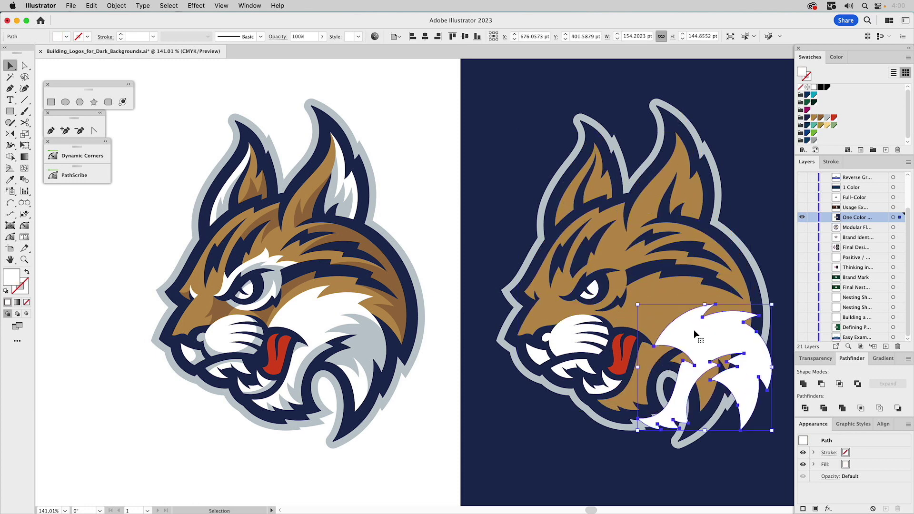
key("Delete")
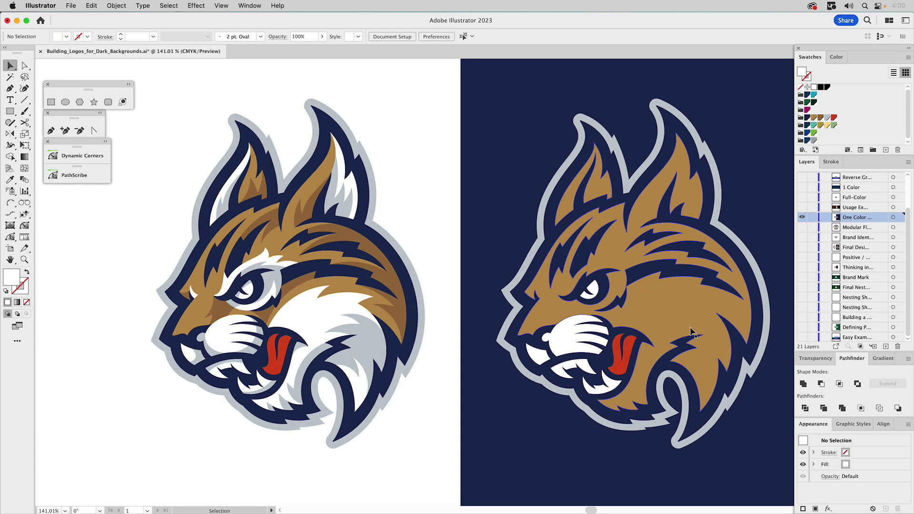
Unite the tan fur, white muzzle, eye and red tongue shapes into one shape and make it a compound path
left_click(570, 329)
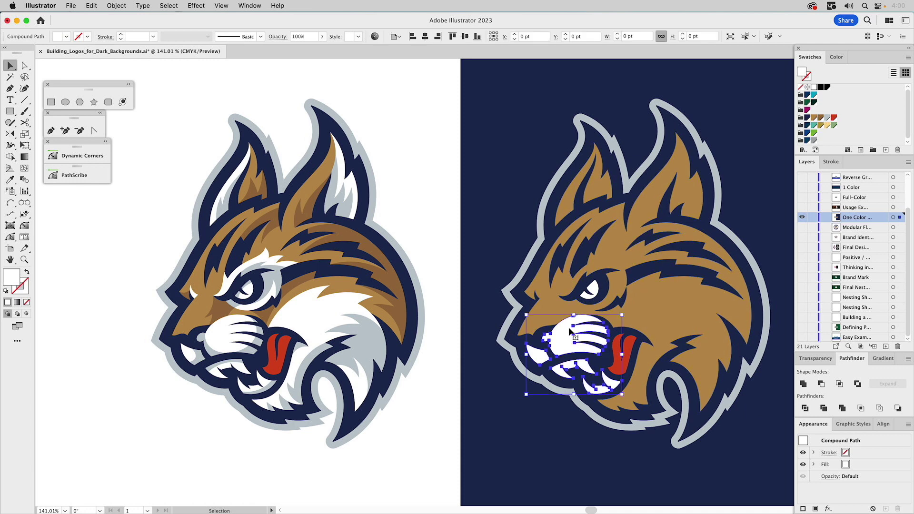
left_click(652, 309)
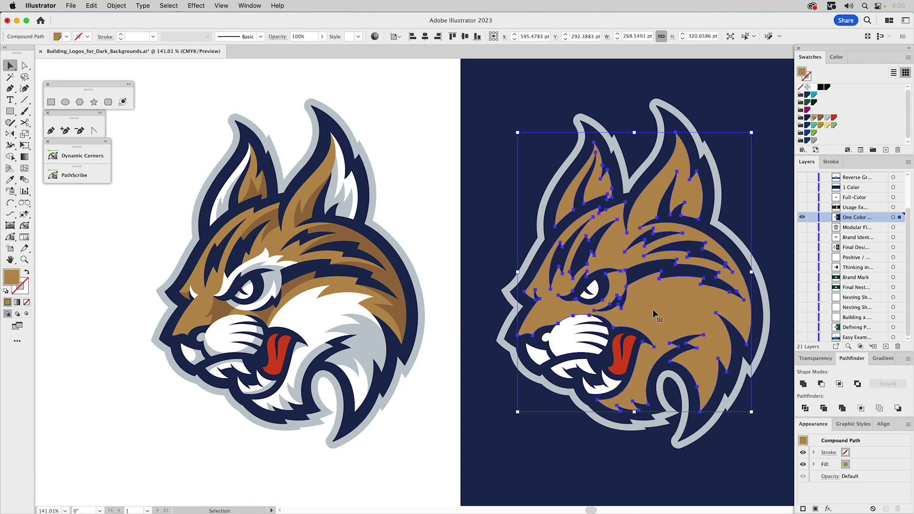
left_click(573, 329, "shift")
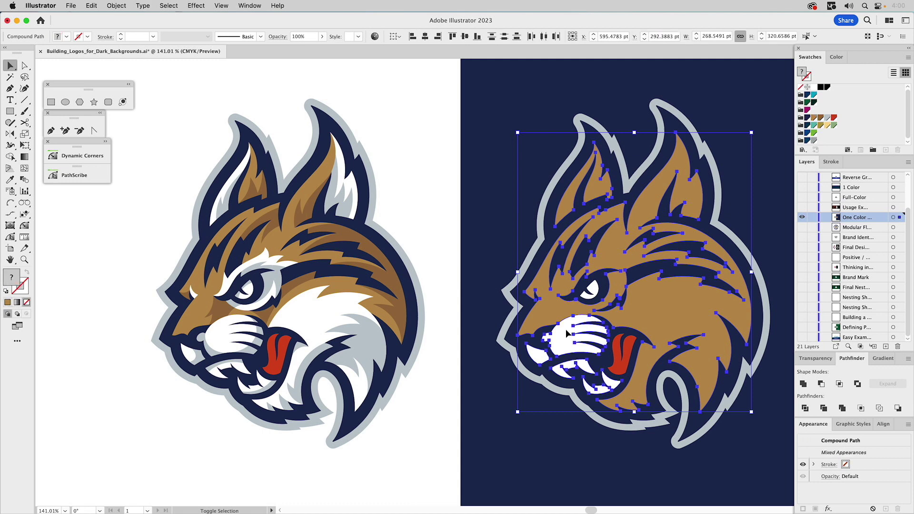
left_click(629, 346, "shift")
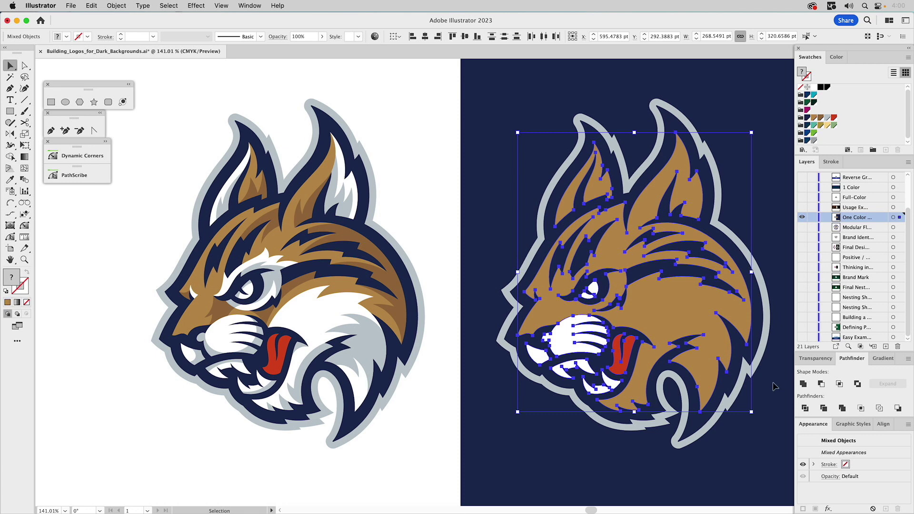
left_click(803, 384)
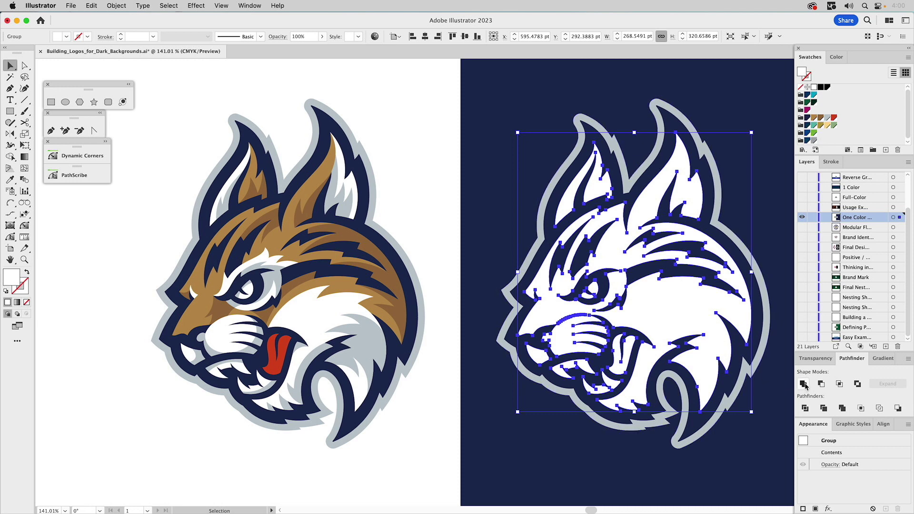
left_click(805, 384)
key("super+8")
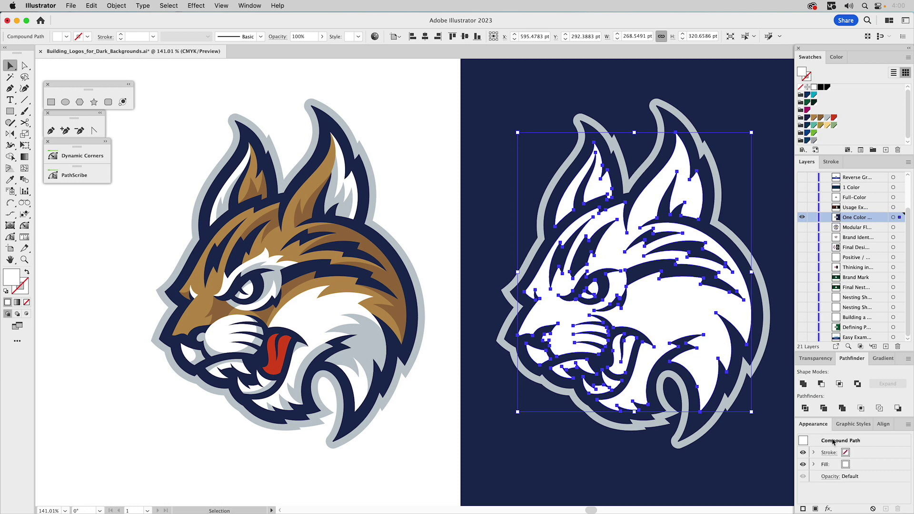
Subtract the white bobcat artwork from the navy head shape with Minus Front and make the result a compound path
left_click(659, 167)
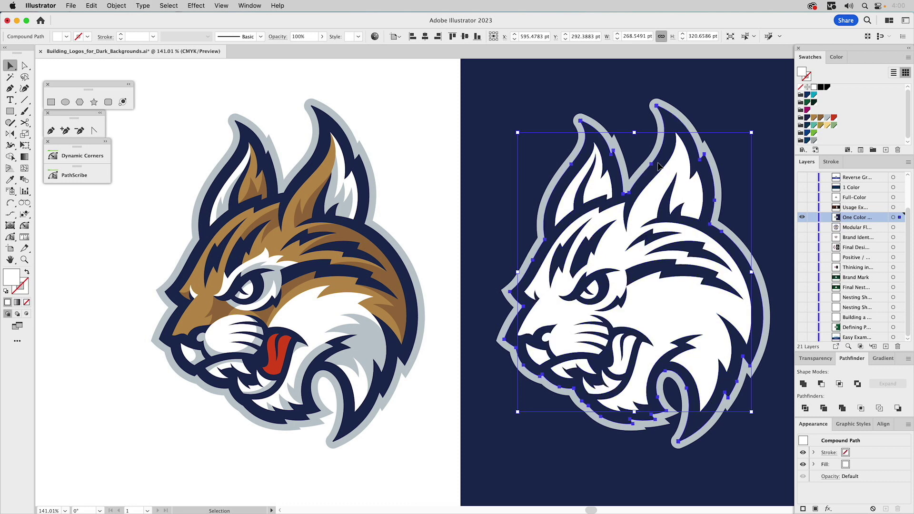
left_click(660, 206)
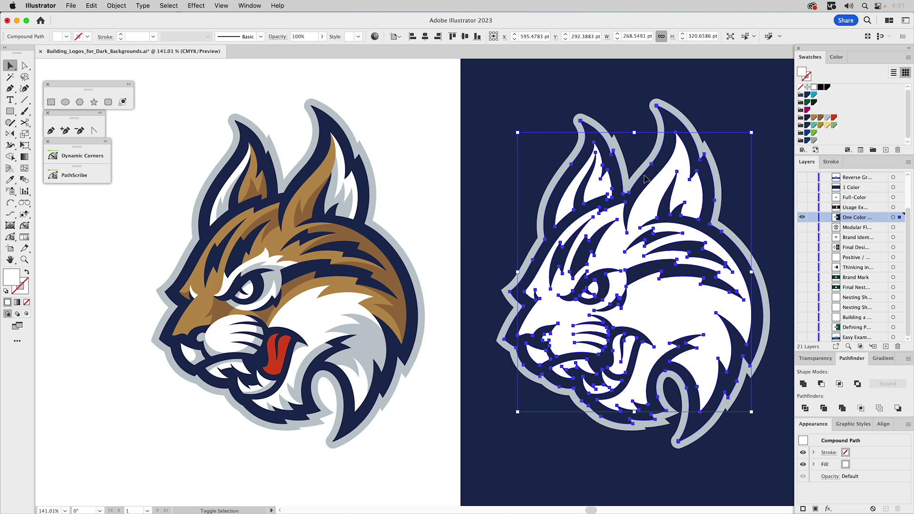
left_click(645, 179, "shift")
left_click_drag(651, 180, 657, 185)
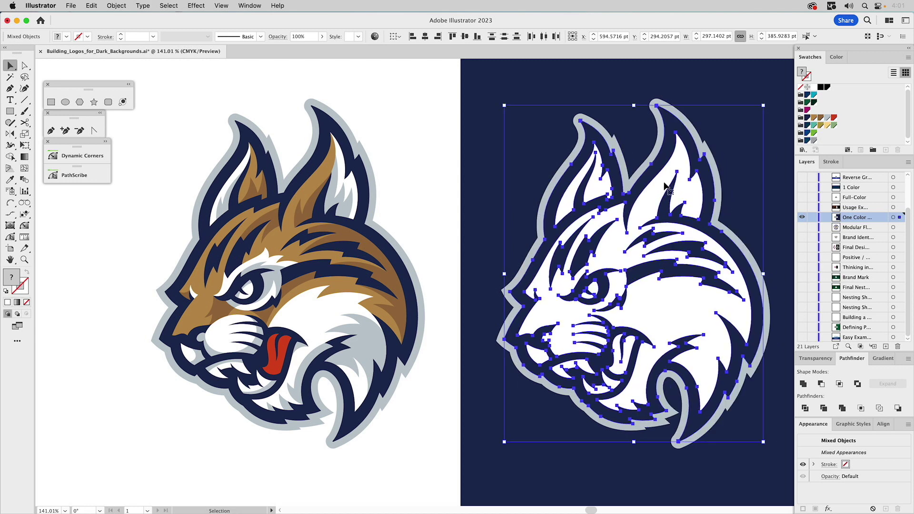
left_click(821, 383)
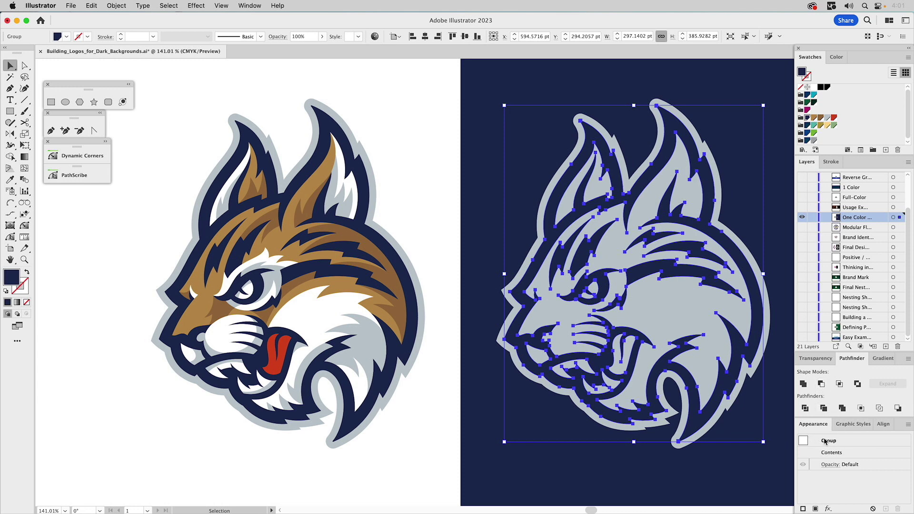
key("super+8")
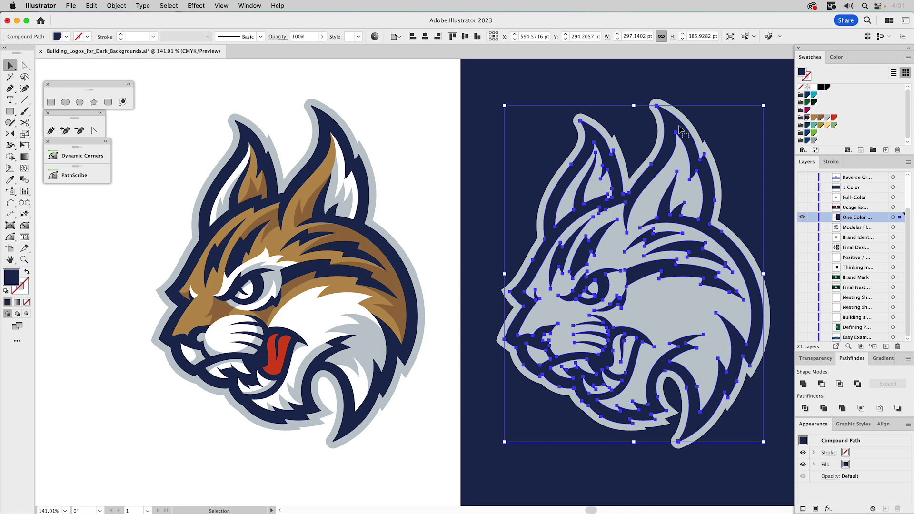
Subtract the navy linework from the gray outline shape, make the result a compound path and fill it white
left_click(693, 126, "shift")
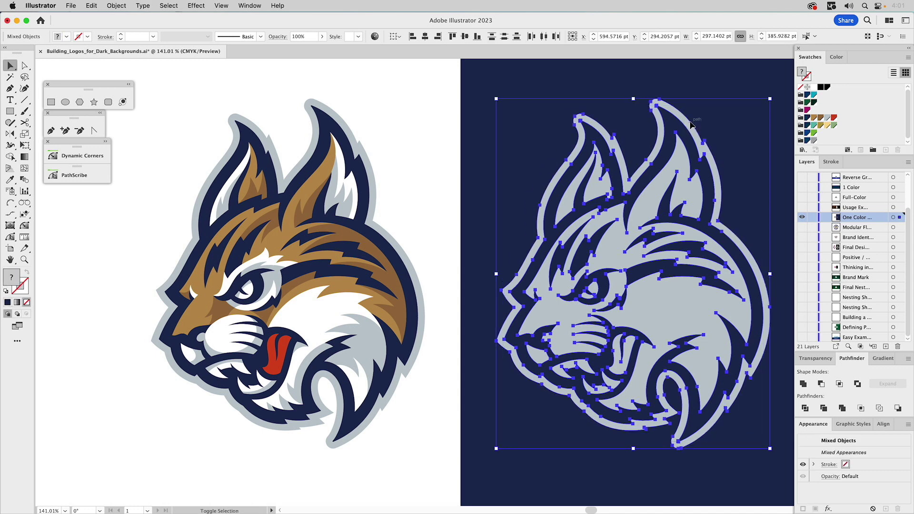
left_click(822, 385)
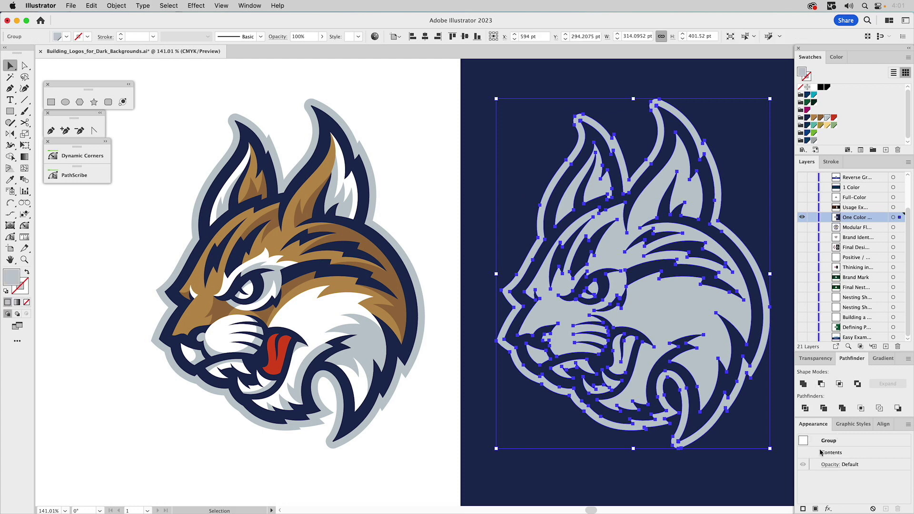
double_click(835, 439)
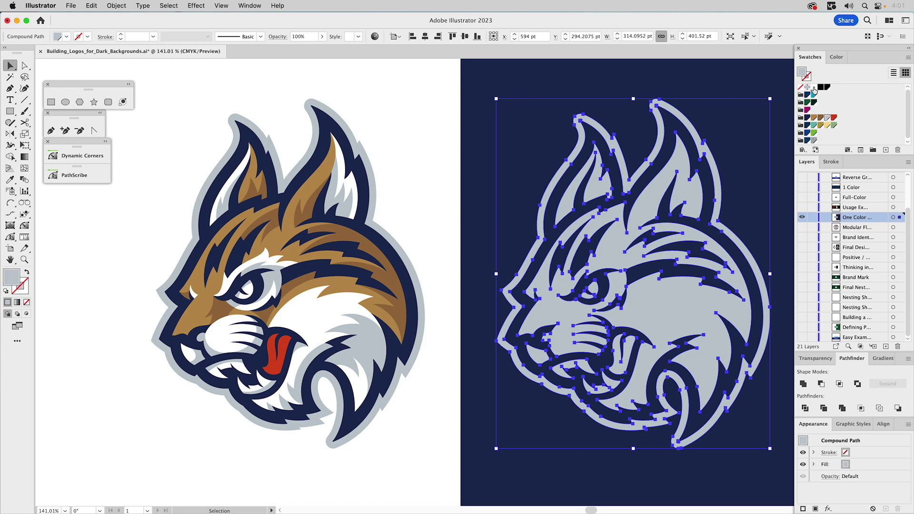
left_click(814, 87)
left_click(403, 144)
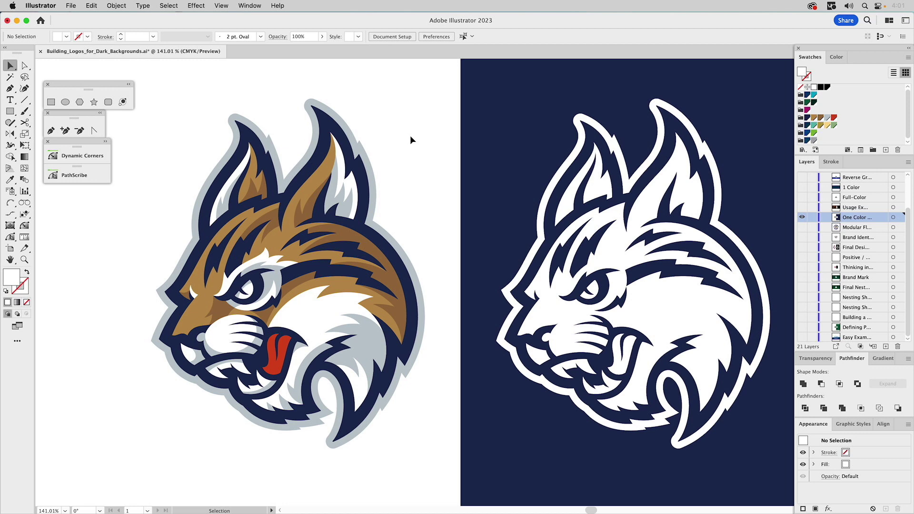
View the bobcat usage example on the "Usage Ex…" layer, and leave only the "Full-Color" layer visible and active
left_click(802, 207)
left_click(802, 217)
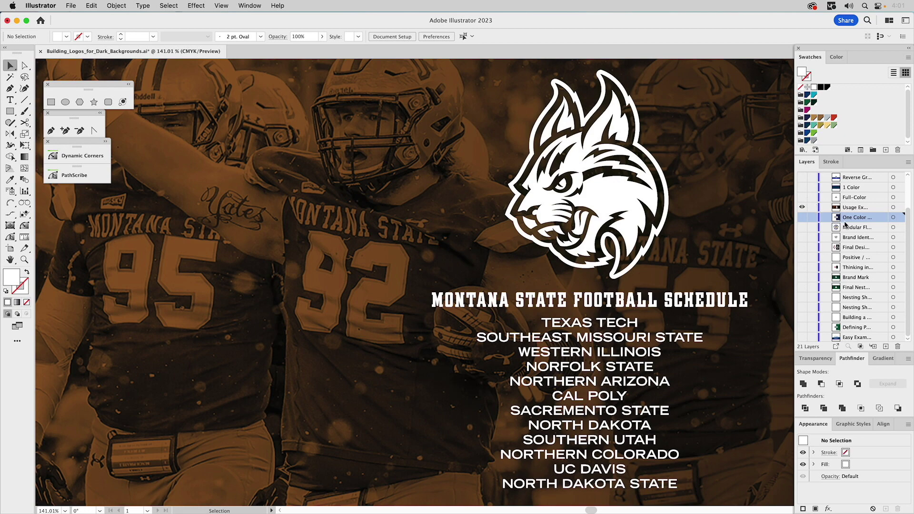
scroll(845, 224, "up", 4)
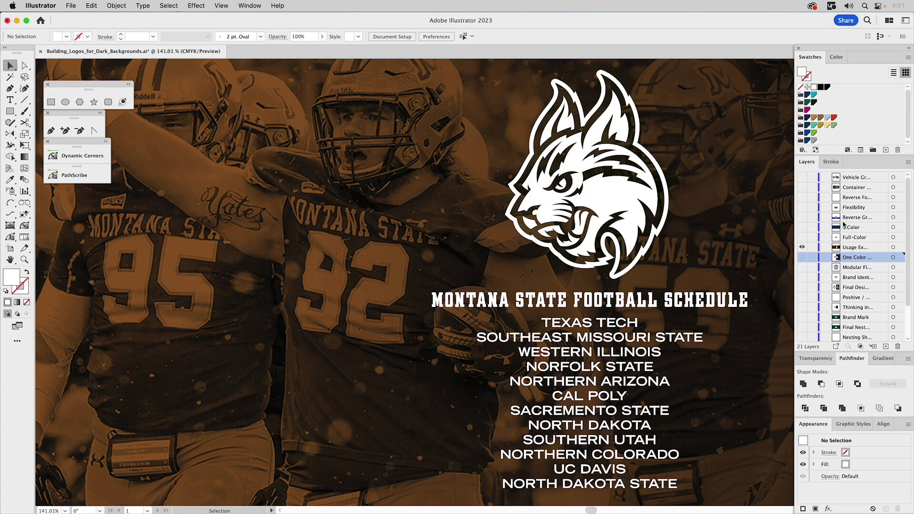
left_click(802, 237)
left_click(802, 247)
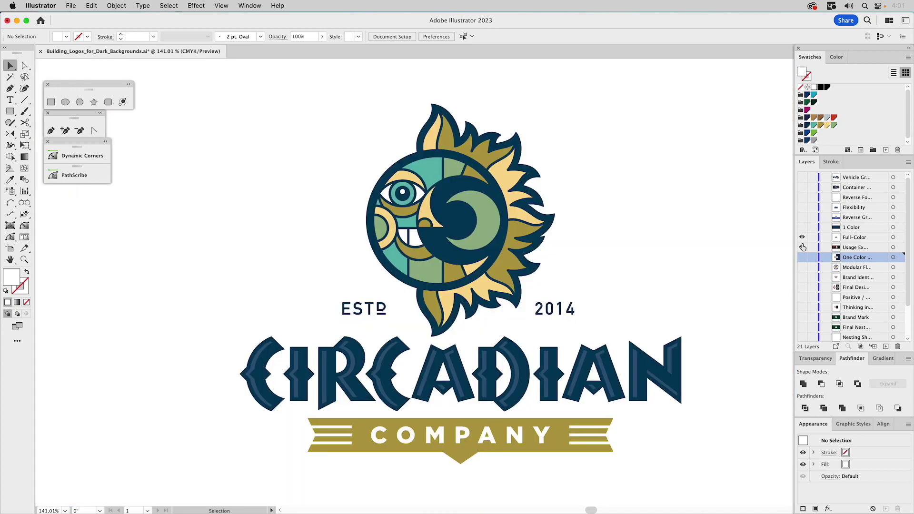
left_click(849, 238)
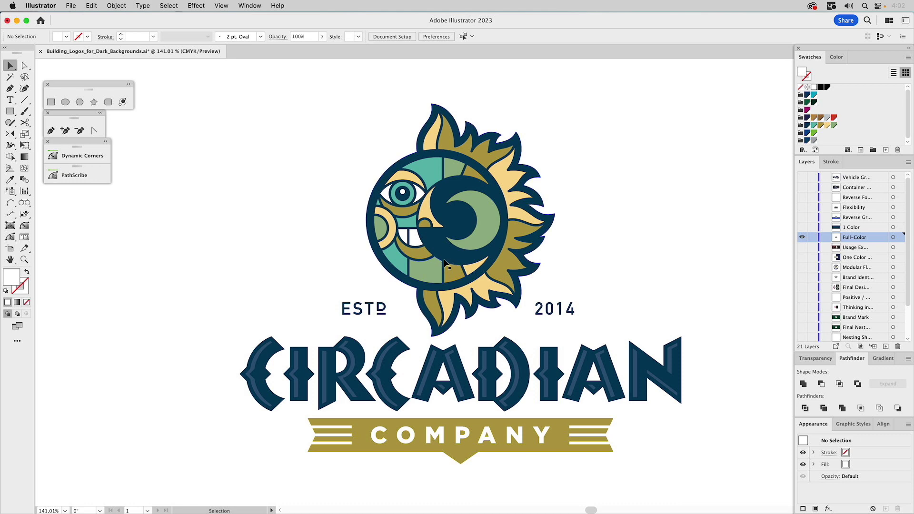
Ungroup the Circadian Company logo so the sun-and-moon emblem can be selected separately from the lettering
left_click(501, 246)
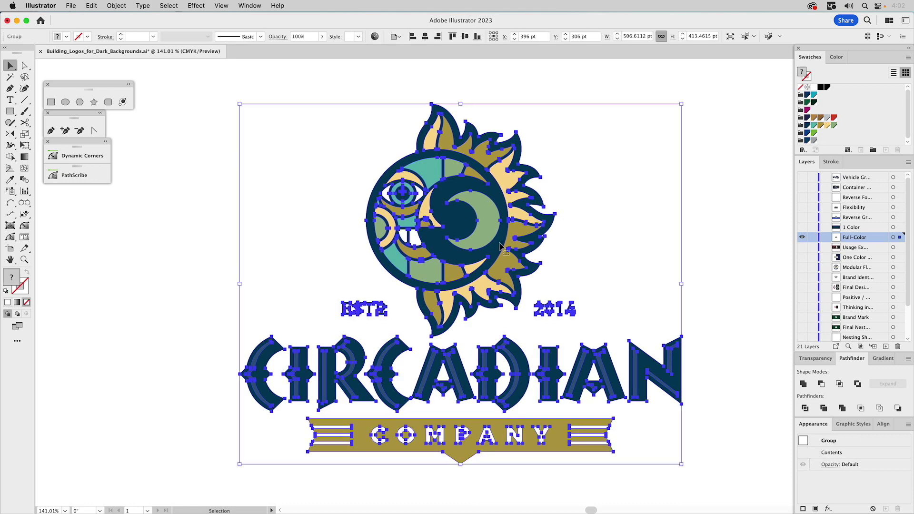
left_click(582, 217)
left_click(521, 230)
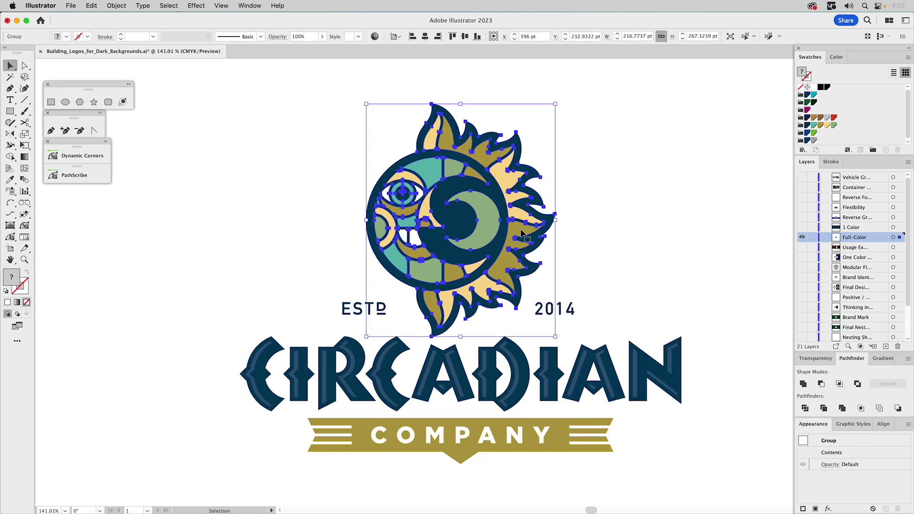
left_click(619, 240)
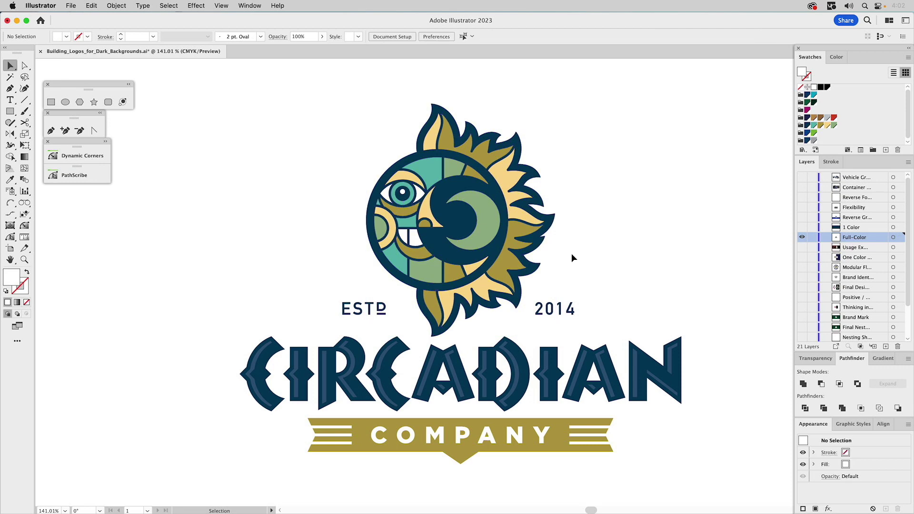
left_click(455, 305)
left_click(594, 276)
Try deleting the navy base shape behind the sun-and-moon emblem and undo the deletion
key("a")
left_click(433, 335)
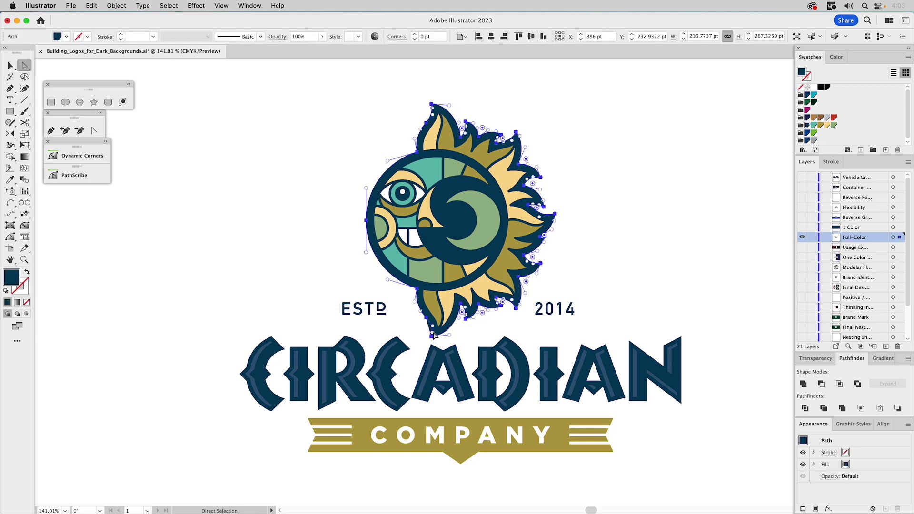
key("Delete")
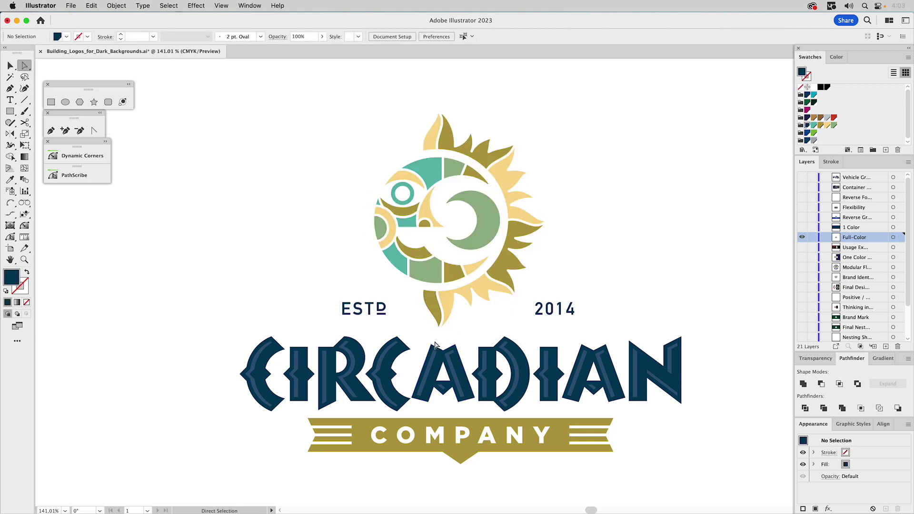
key("super+z")
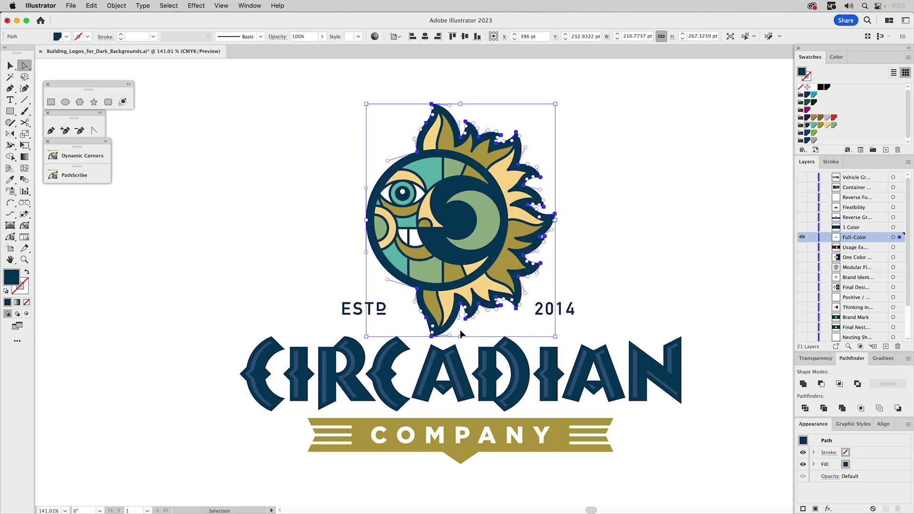
left_click(460, 330)
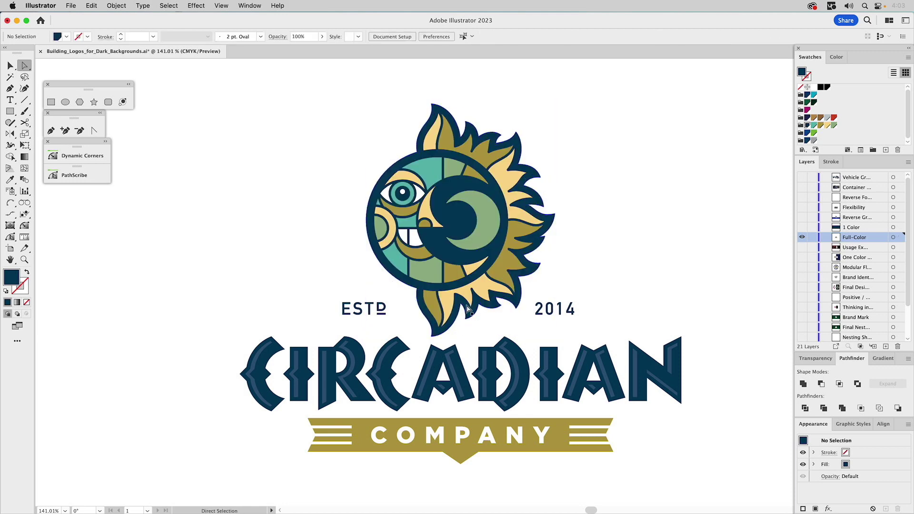
Move the sun-and-moon emblem down about 9.5 pt toward the Circadian lettering and isolate its group for editing
key("v")
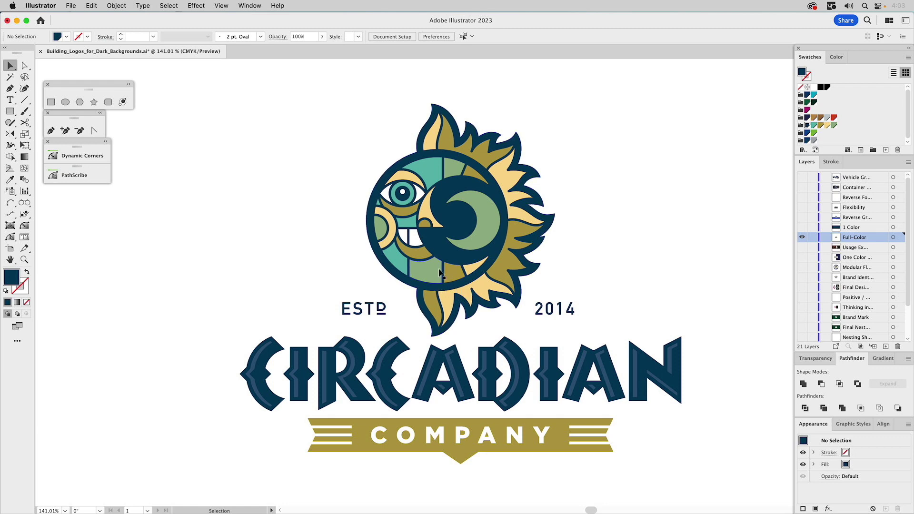
left_click_drag(439, 286, 439, 292)
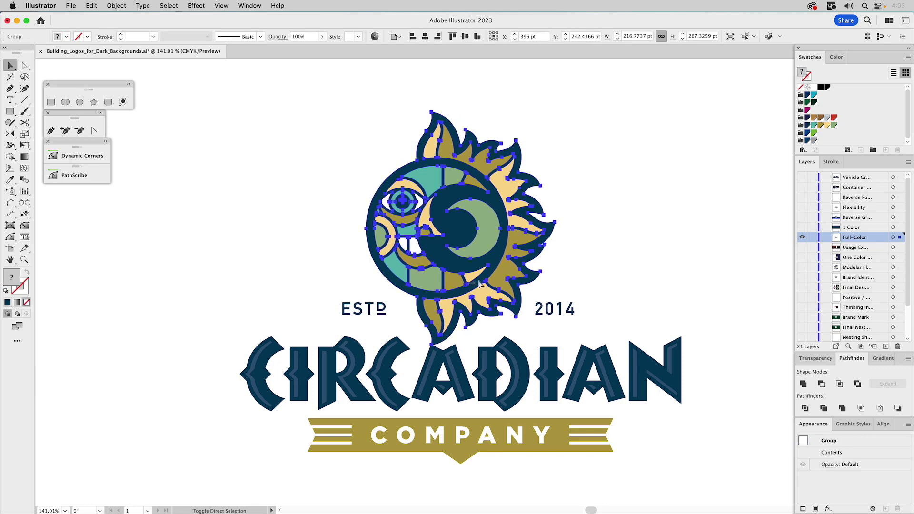
left_click(590, 235)
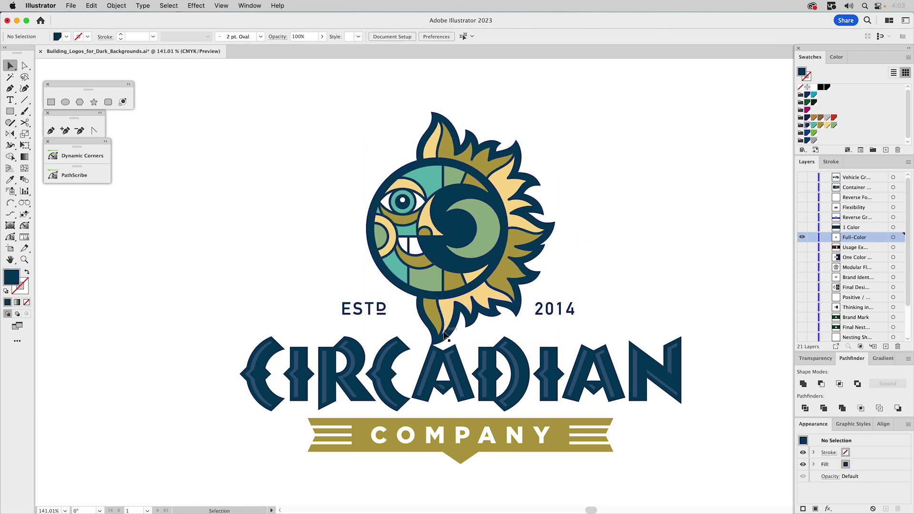
double_click(380, 272)
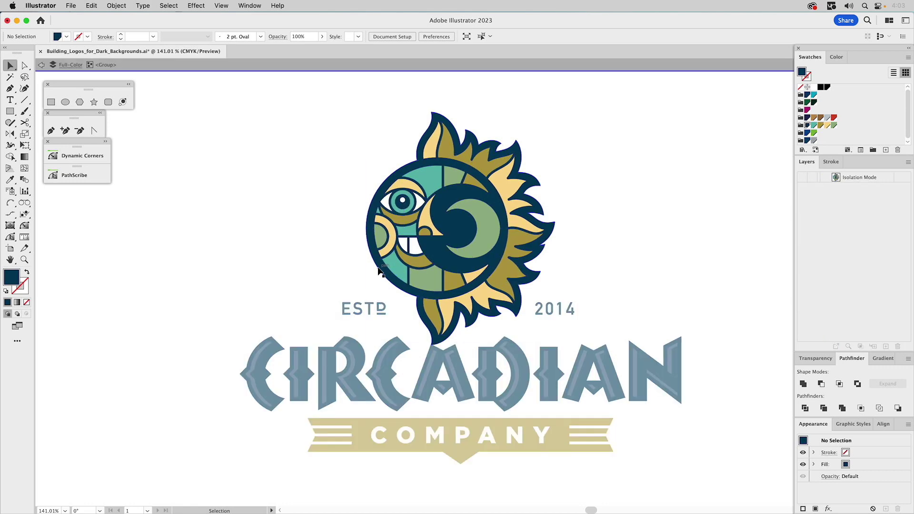
Delete the navy base shape behind the sun-and-moon emblem and unite the remaining emblem pieces into a single-color compound shape
left_click(379, 271)
key("Delete")
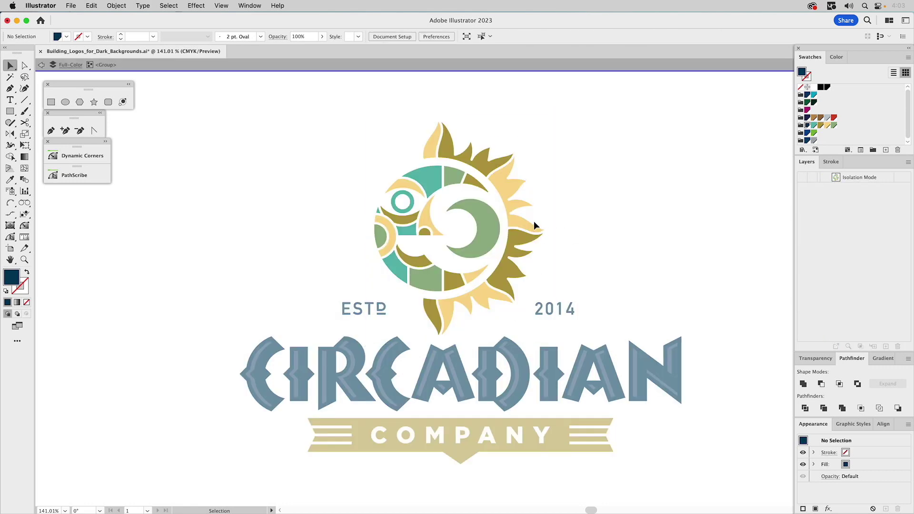
double_click(558, 215)
left_click(522, 224)
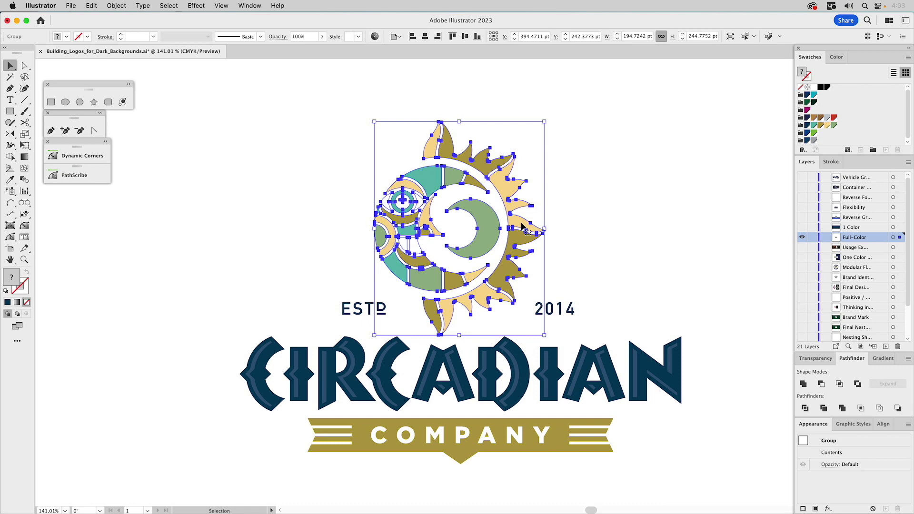
left_click(803, 383)
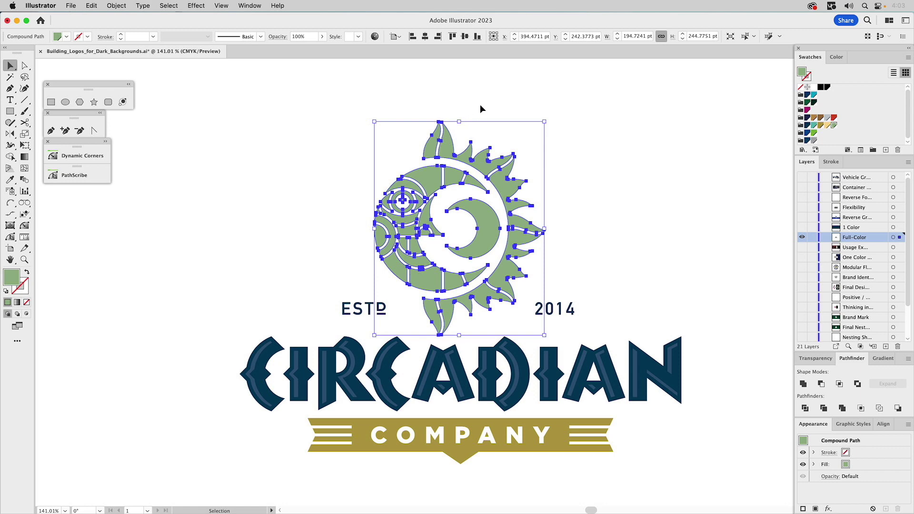
left_click(559, 174)
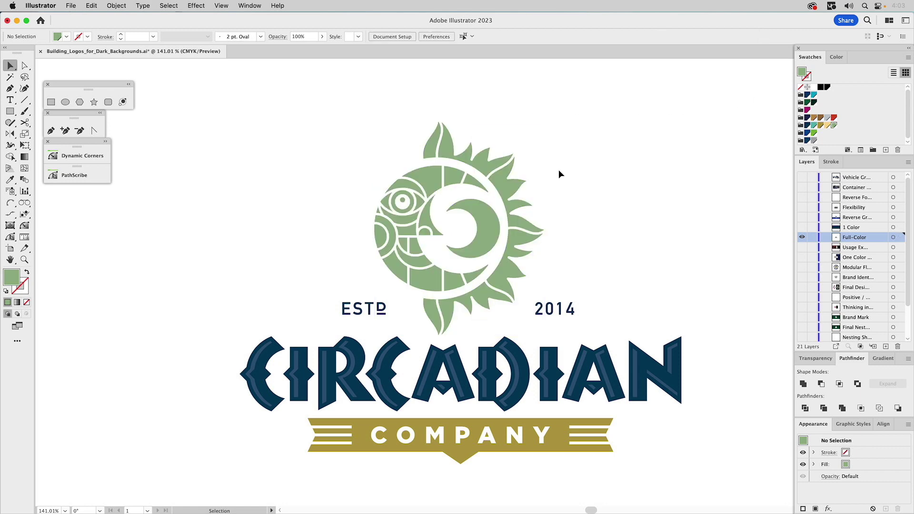
Combine the highlight facets on the CIRCADIAN lettering into a compound path and delete them, leaving solid navy letters
left_click(358, 350)
key("super+8")
key("super+shift+a")
left_click(350, 353)
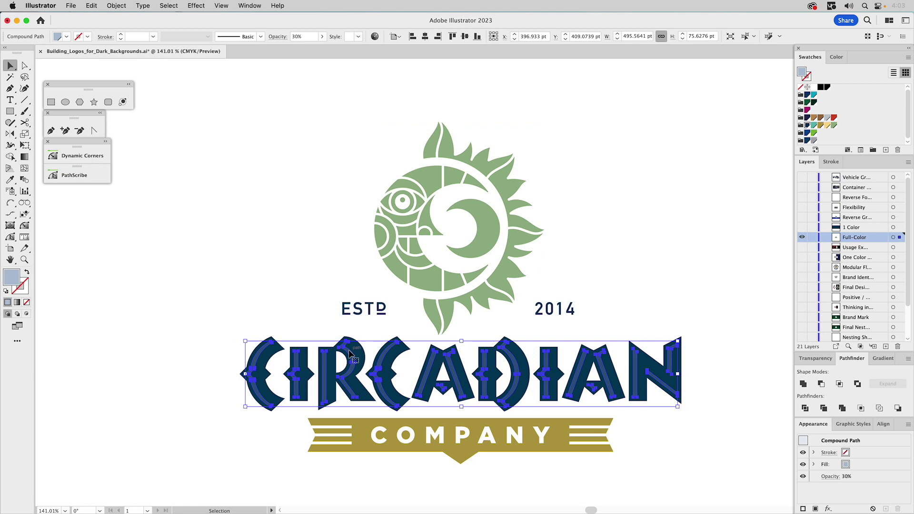
key("super+shift+a")
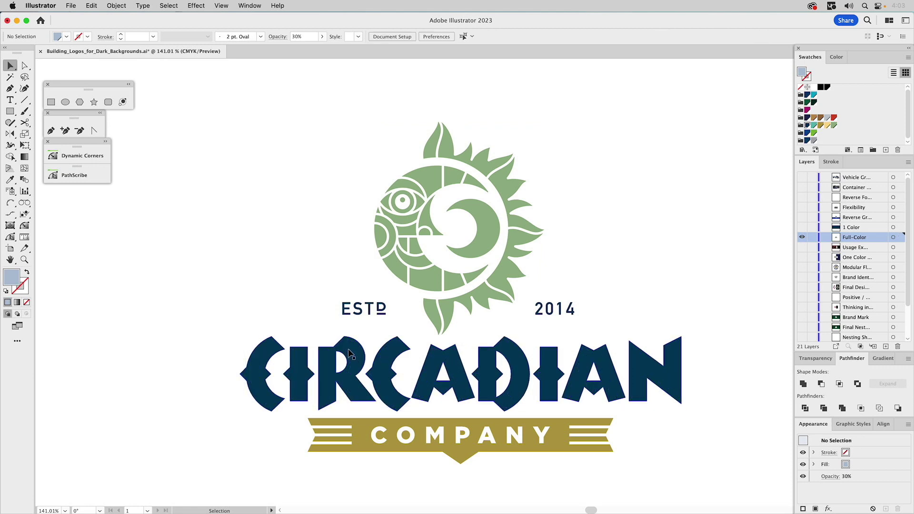
Fill the banner, lettering, date line and emblem with the light green swatch and combine them into one compound path
left_click(364, 419)
left_click(388, 380, "shift")
left_click(385, 311, "shift")
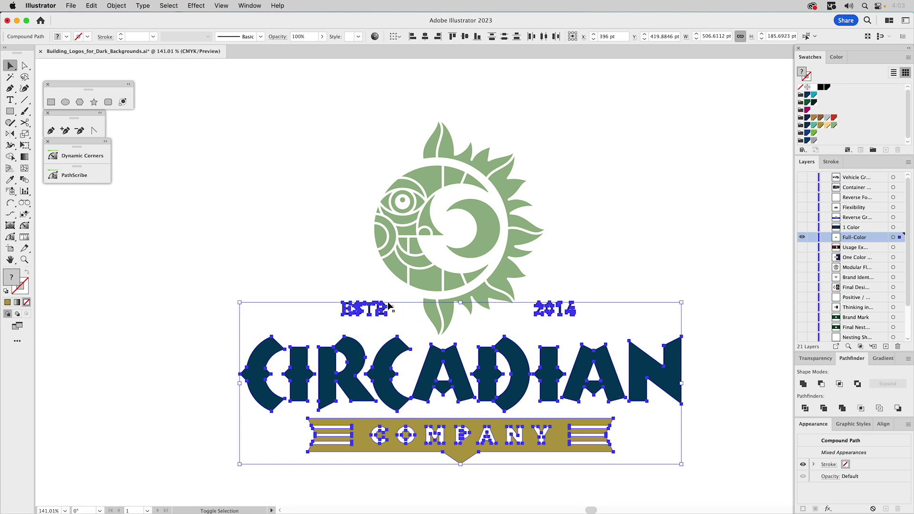
left_click(422, 286, "shift")
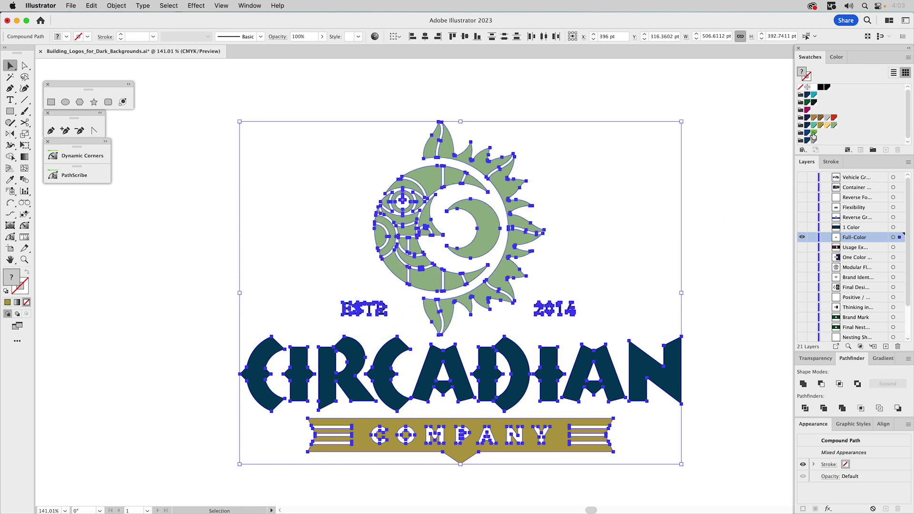
left_click(833, 127)
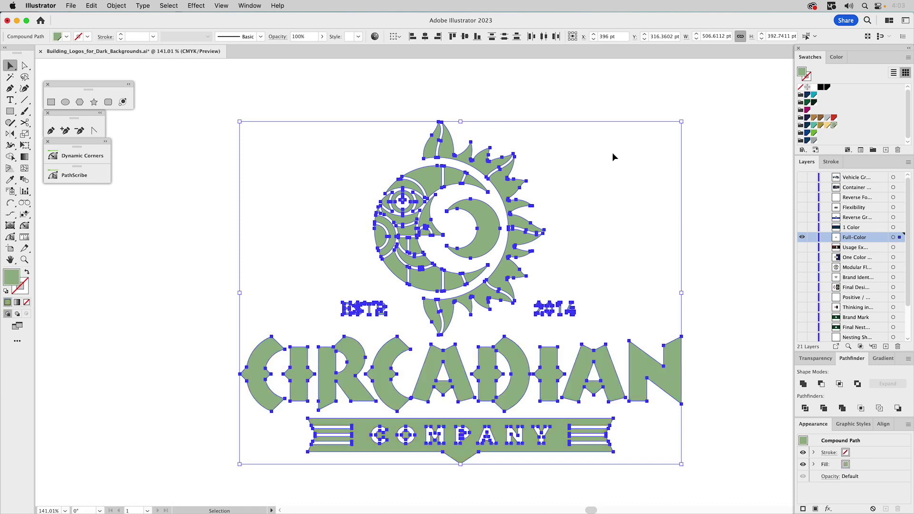
left_click(803, 384)
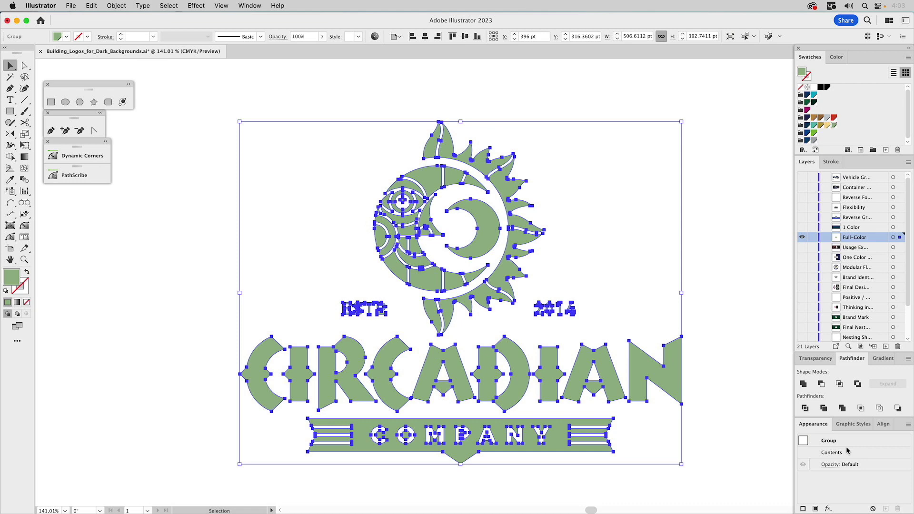
key("ctrl+z")
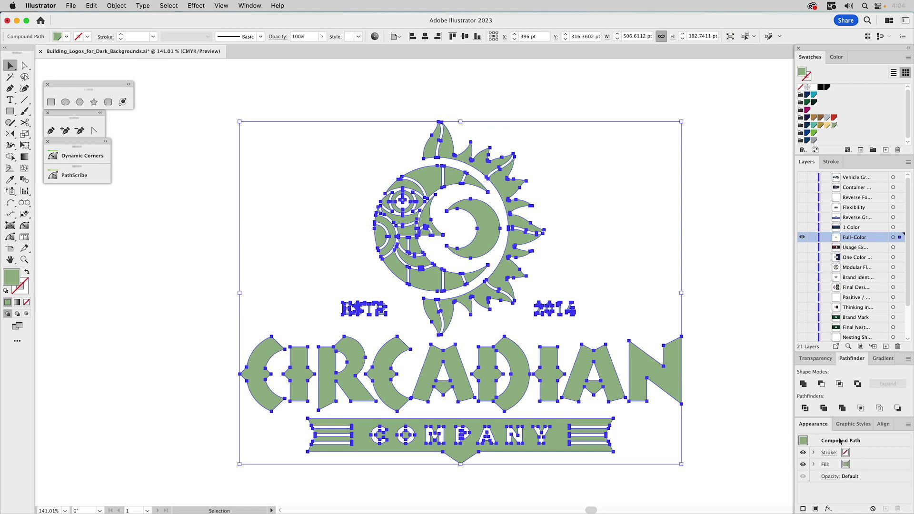
left_click(609, 247)
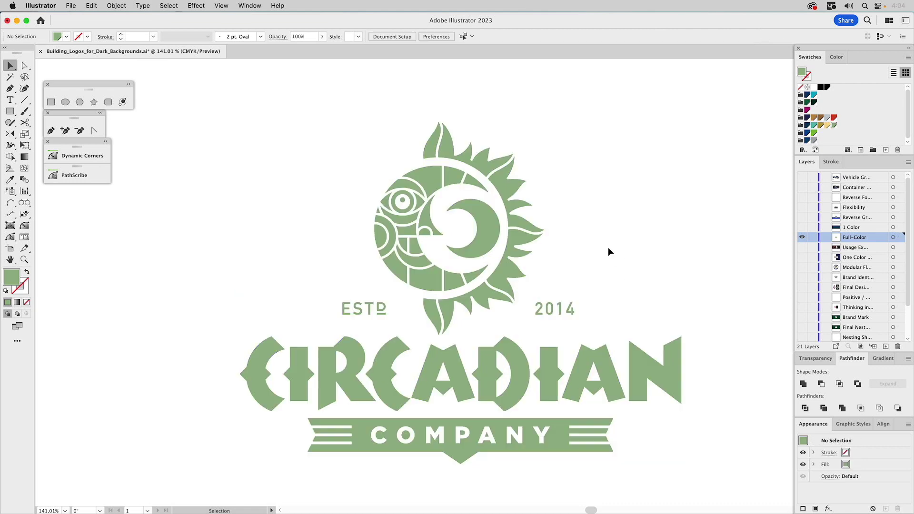
Cut the one-color Circadian logo from the "Full-Color" layer and paste it in place on the navy "1 Color" layer, hiding "Full-Color"
left_click(522, 223)
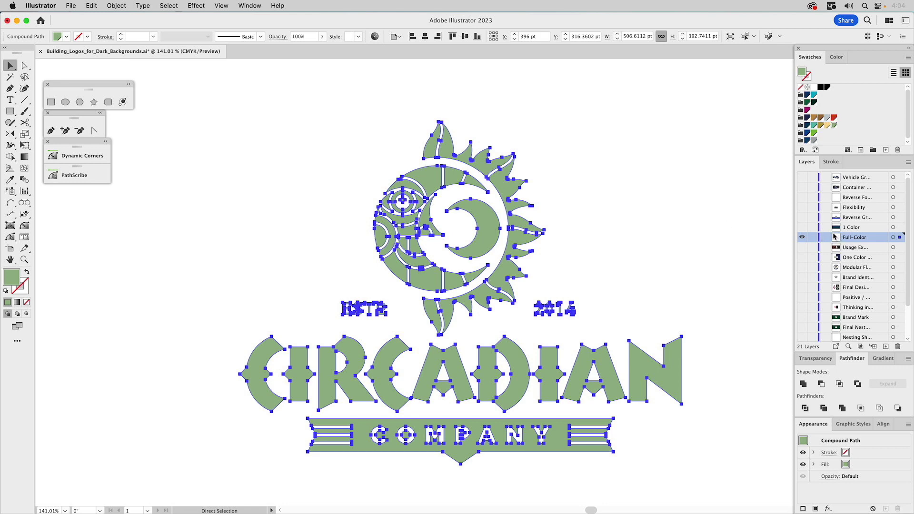
key("Delete")
left_click(802, 227)
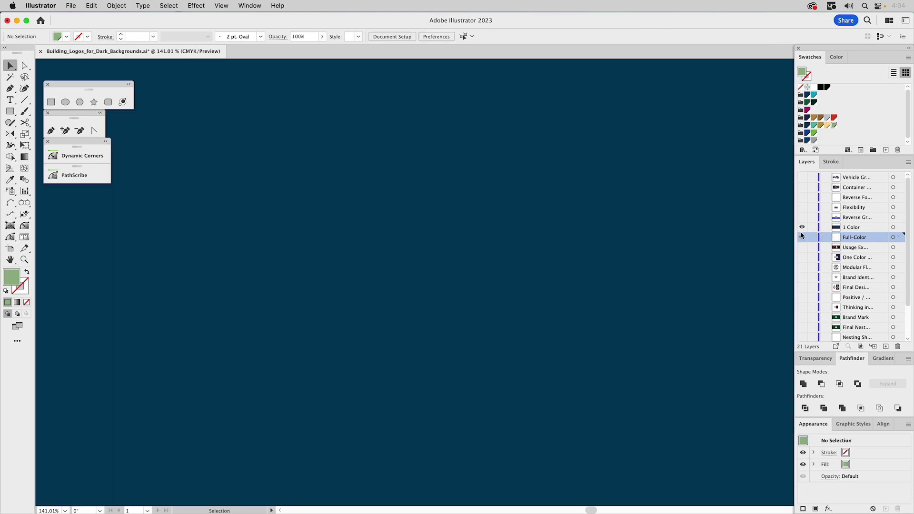
left_click(852, 230)
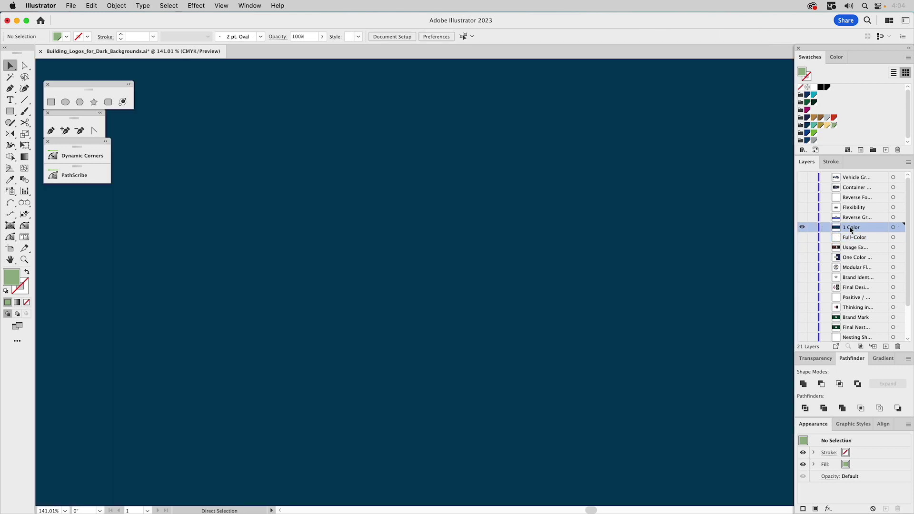
key("super+f")
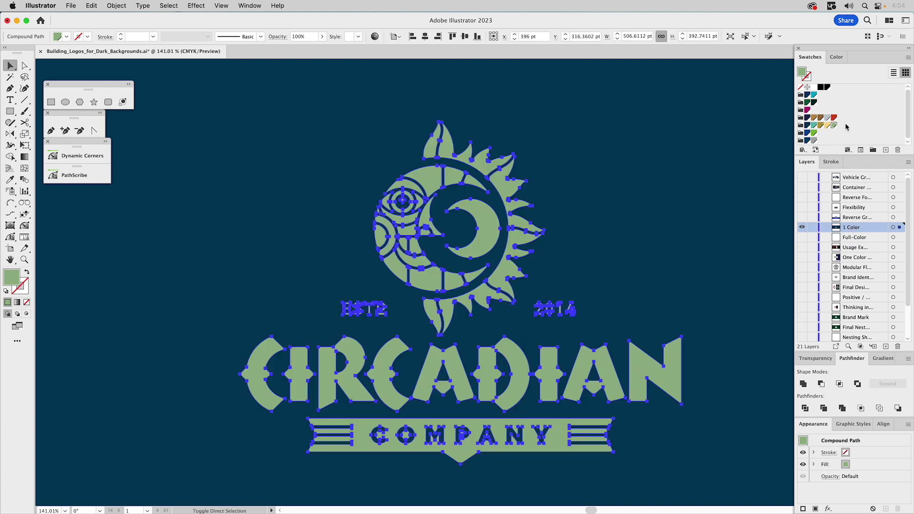
Fill the Circadian logo on the navy background with white and deselect it
key("super+0")
left_click(813, 89)
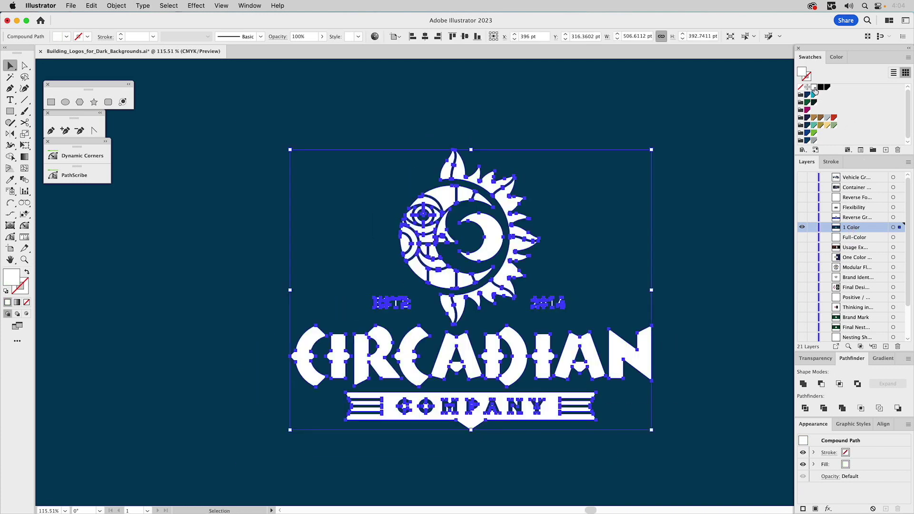
left_click(602, 102)
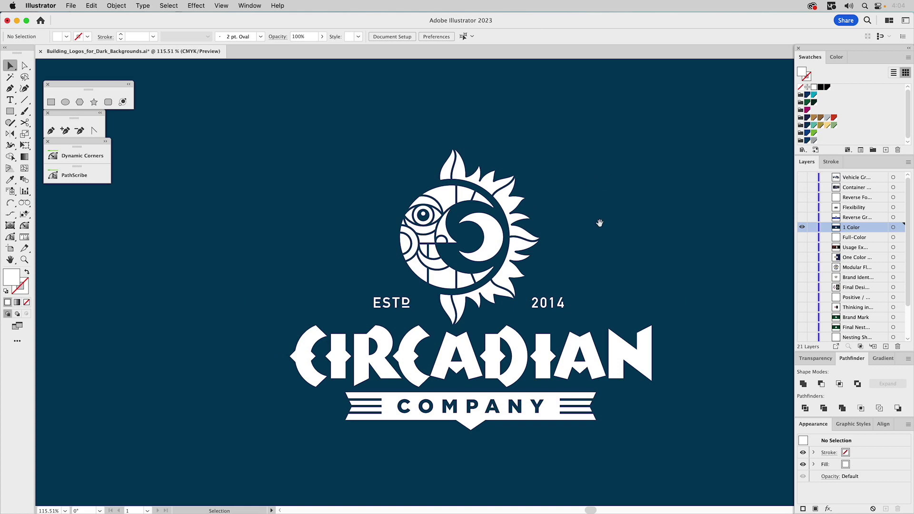
scroll(600, 225, "down", 3)
scroll(600, 225, "right", 3)
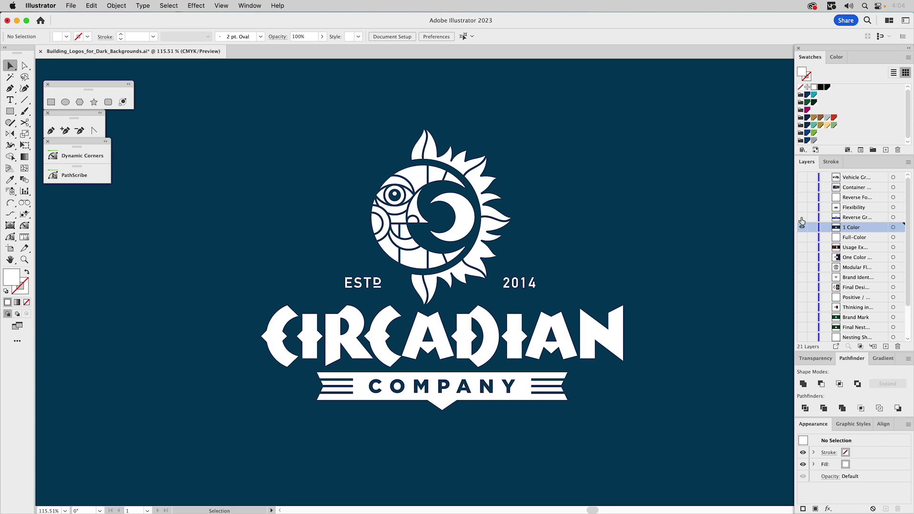
Hide the "1 Color" layer and show the Phoenix Financial logos on the "Reverse Gr…" layer
left_click_drag(804, 222, 802, 230)
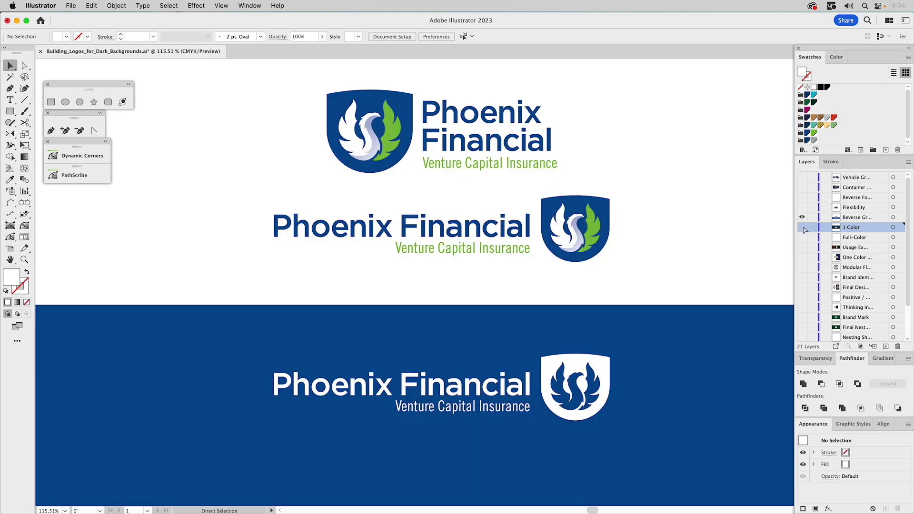
scroll(773, 221, "up", 2)
scroll(773, 220, "left", 2)
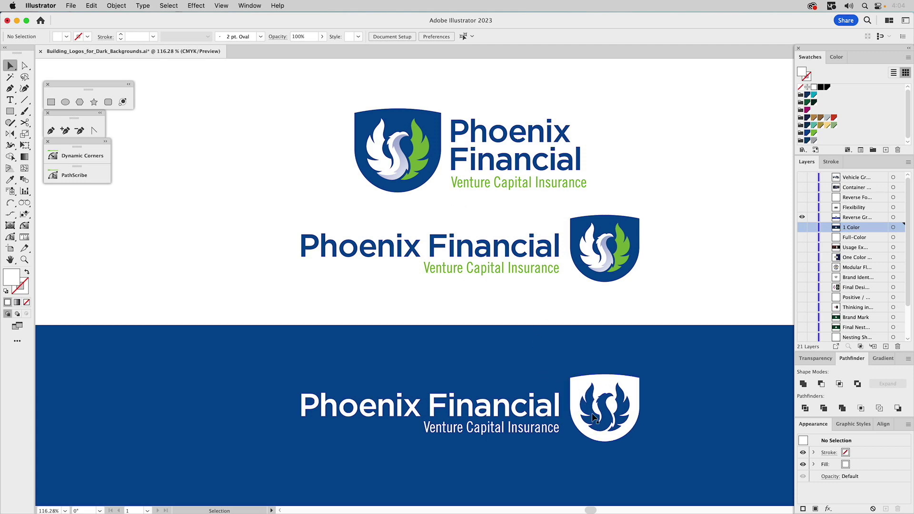
Apply the white gradient graphic style to the unfilled shading shape on the reversed phoenix's body in the white shield
key("z")
left_click_drag(557, 353, 685, 461)
key("a")
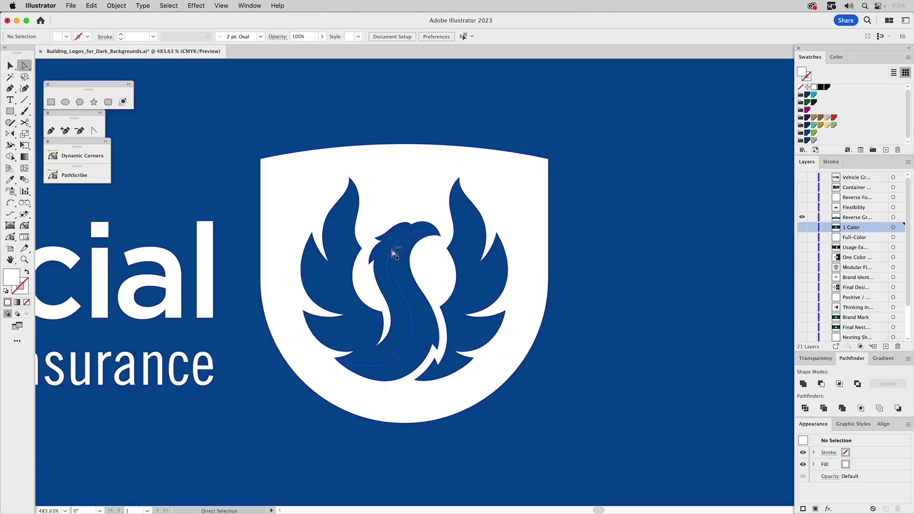
left_click(394, 254)
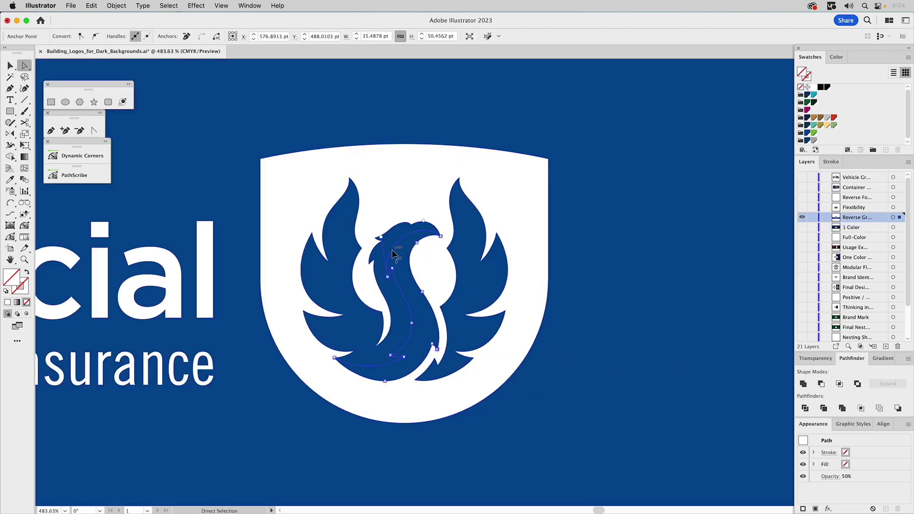
left_click(879, 359)
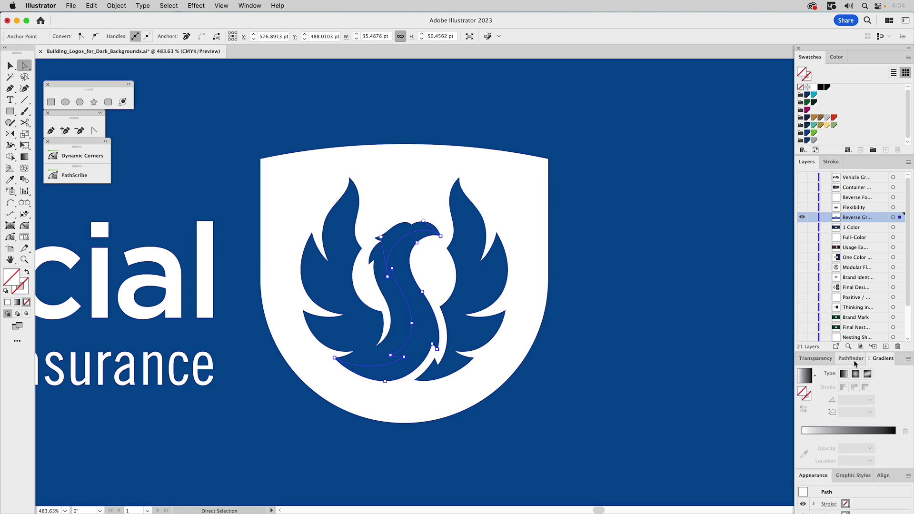
left_click_drag(852, 475, 634, 208)
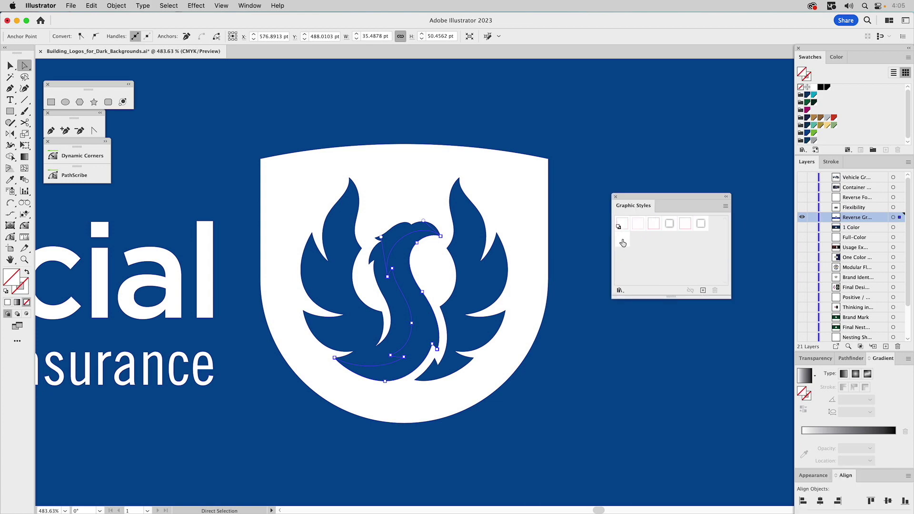
left_click(623, 240)
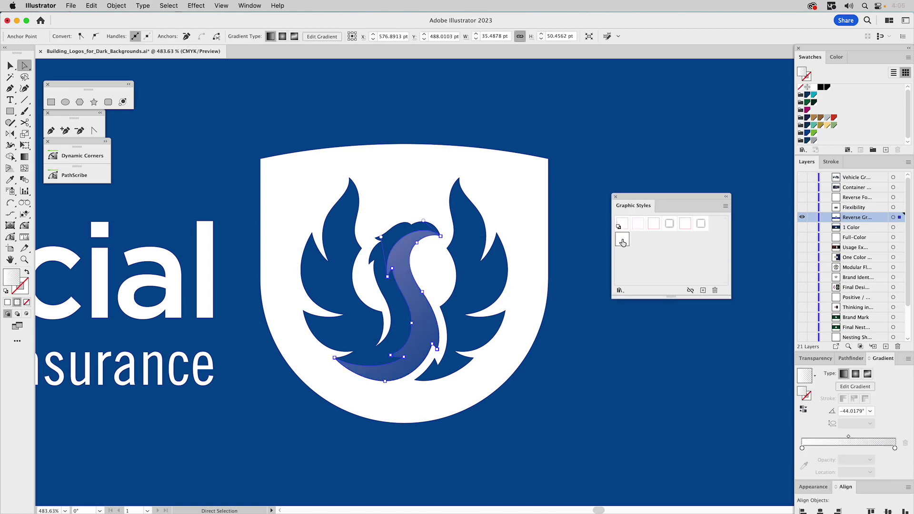
Examine the color stops and direction of the phoenix shading gradient, and view the shaded logo at full artboard size
left_click(802, 448)
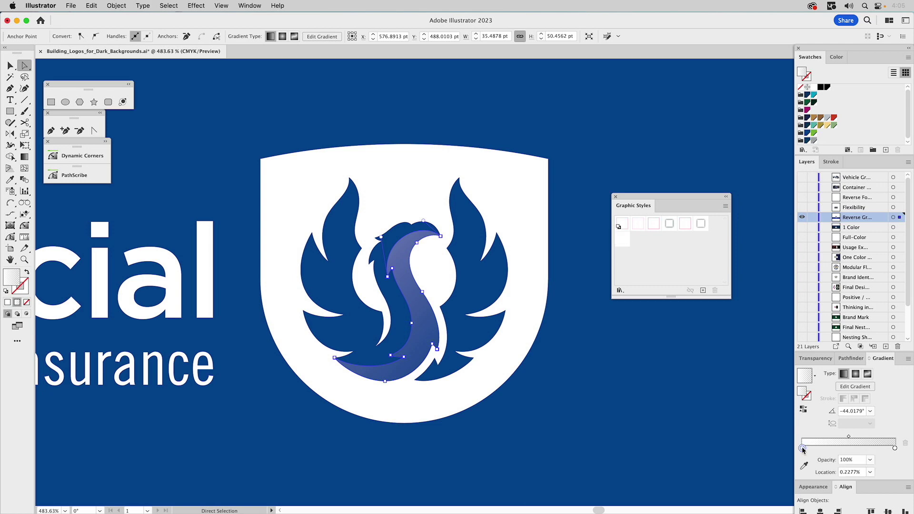
left_click(894, 448)
left_click(26, 157)
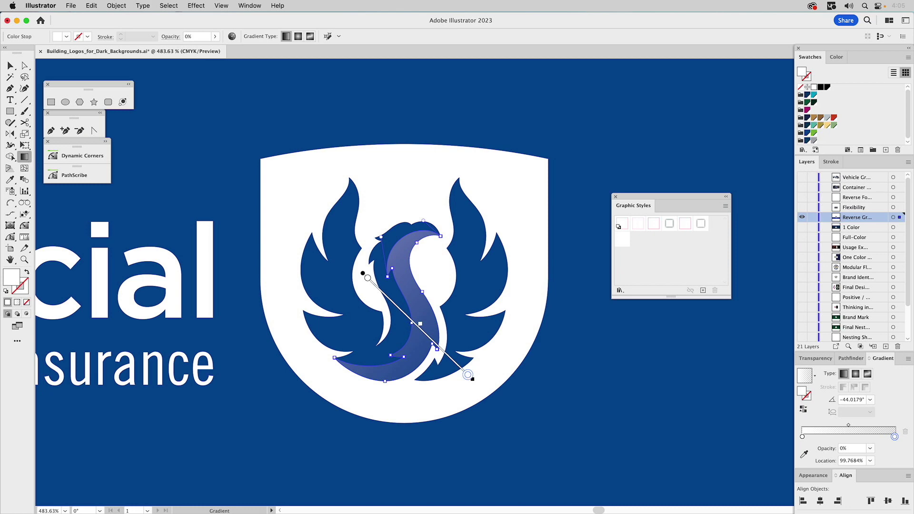
left_click(638, 353)
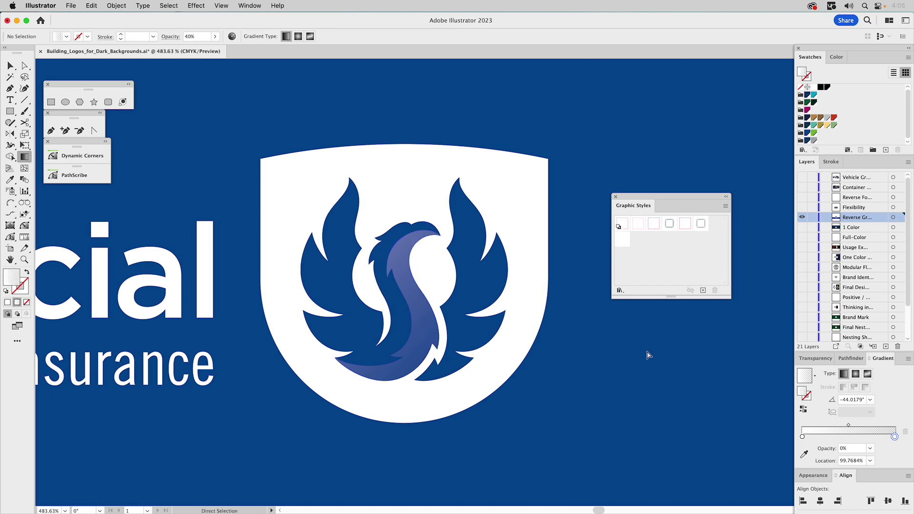
key("super")
key("super+0")
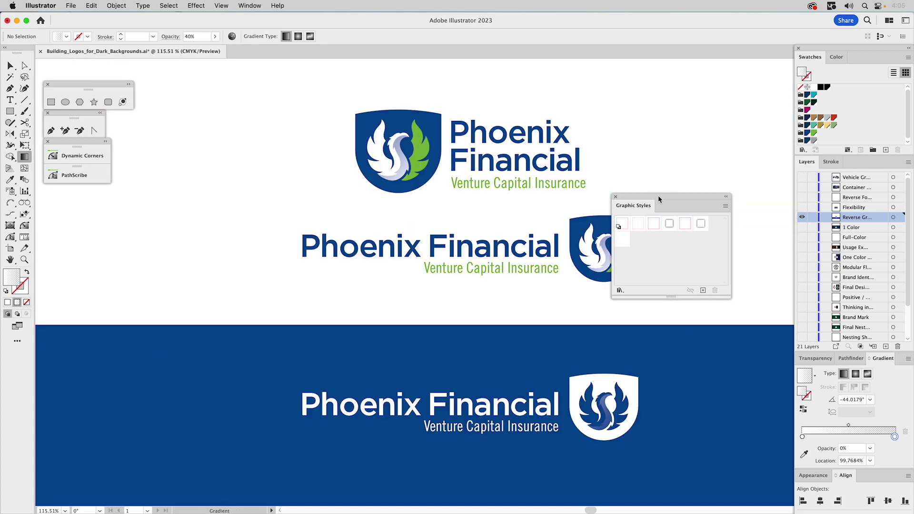
Dock the floating Graphic Styles panel back beside Appearance and Align, leaving the Appearance panel in front
left_click_drag(659, 199, 731, 191)
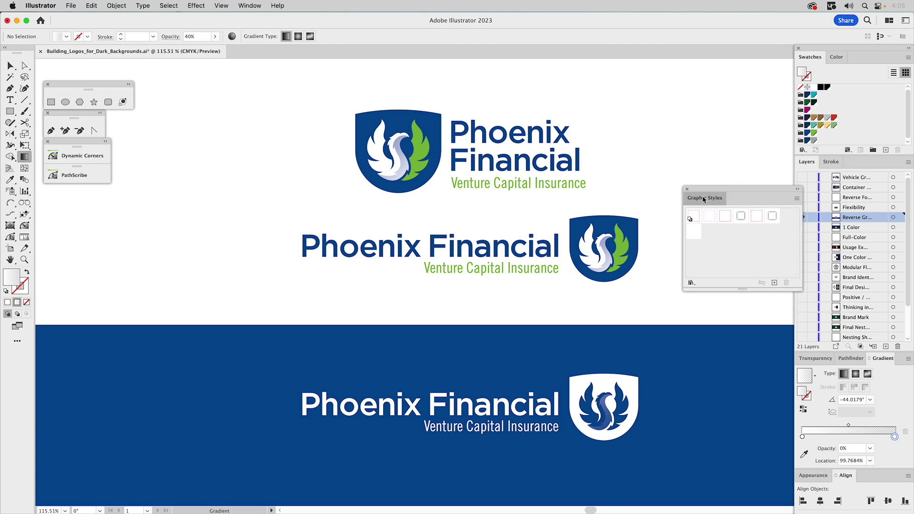
left_click_drag(707, 202, 824, 418)
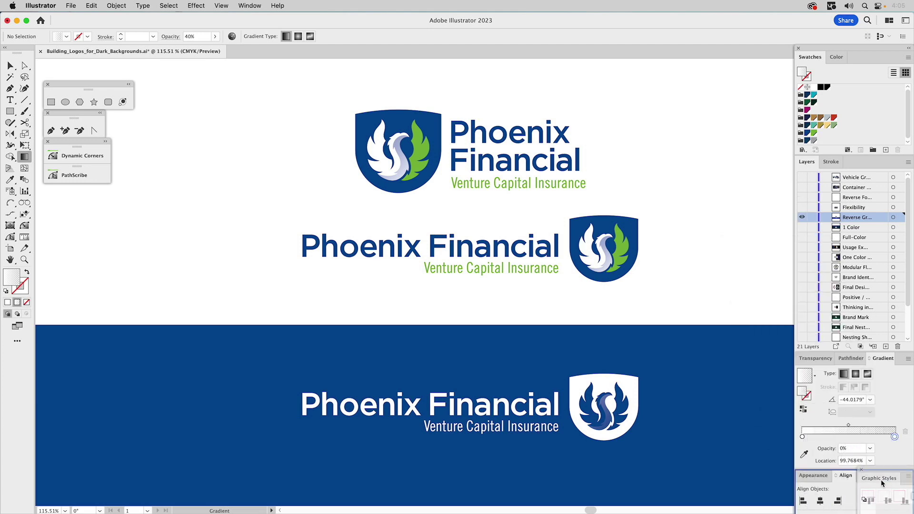
left_click(880, 478)
left_click(818, 475)
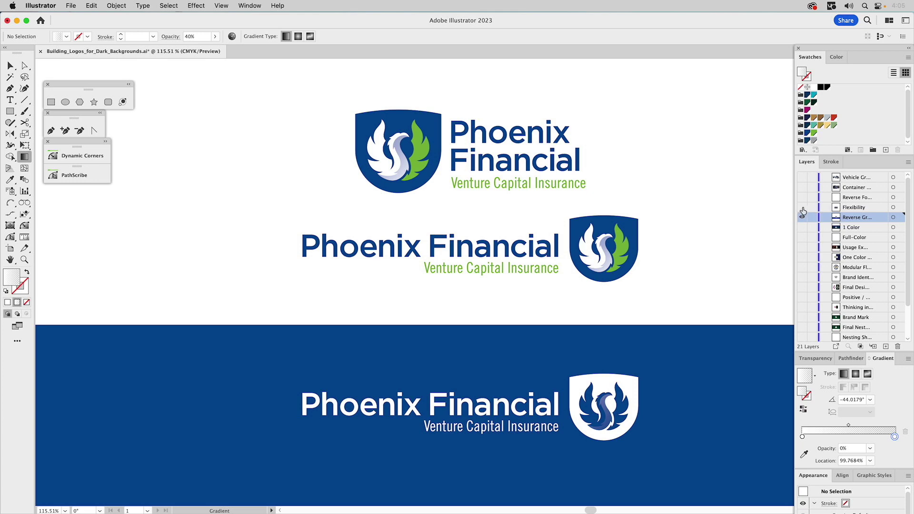
Hide the "Reverse Gr…" layer and view the Ramson logos with their white reversals on the "Flexibility" and "Reverse Fo…" layers
left_click_drag(802, 209, 804, 218)
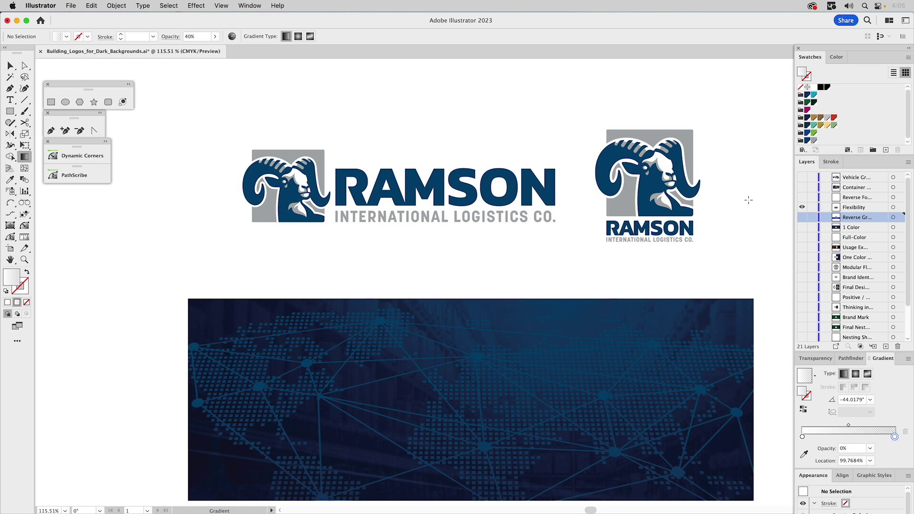
key("v")
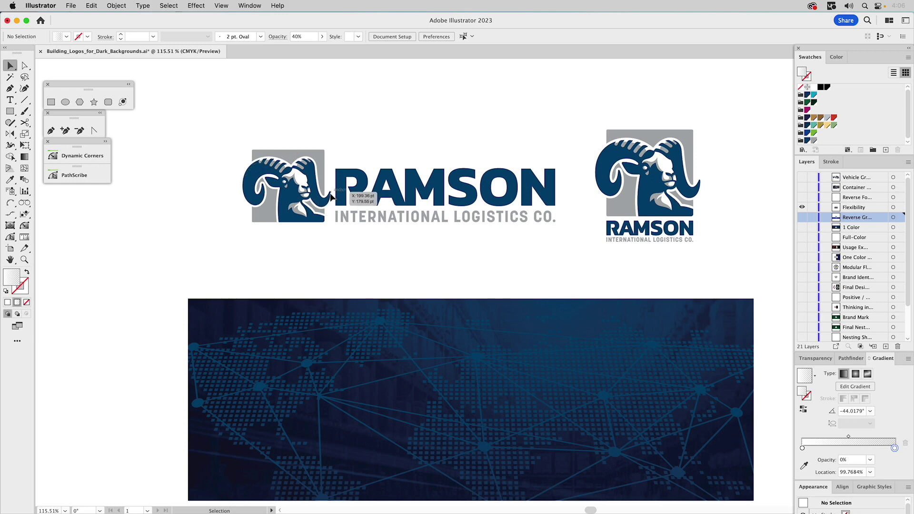
left_click(802, 200)
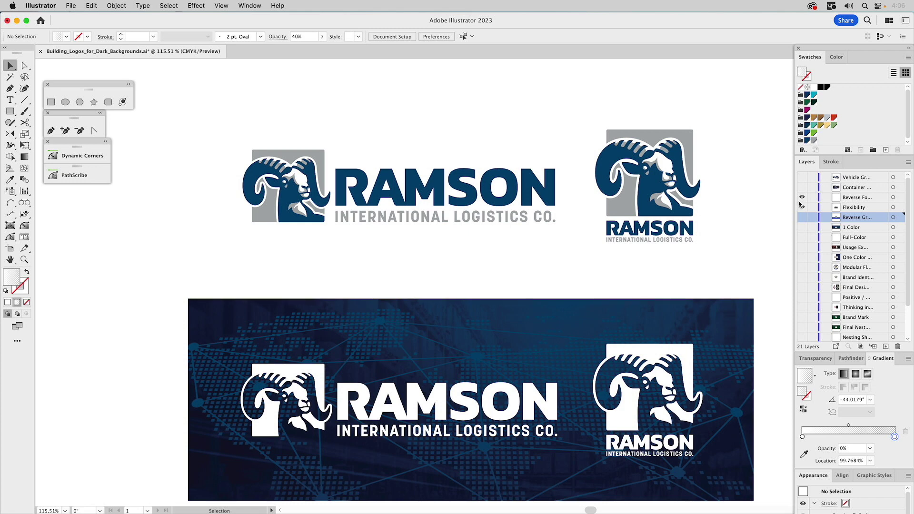
View the Ramson shipping container mockup, leaving only the "Container …" layer visible and active
left_click(802, 206)
left_click(802, 187, "alt")
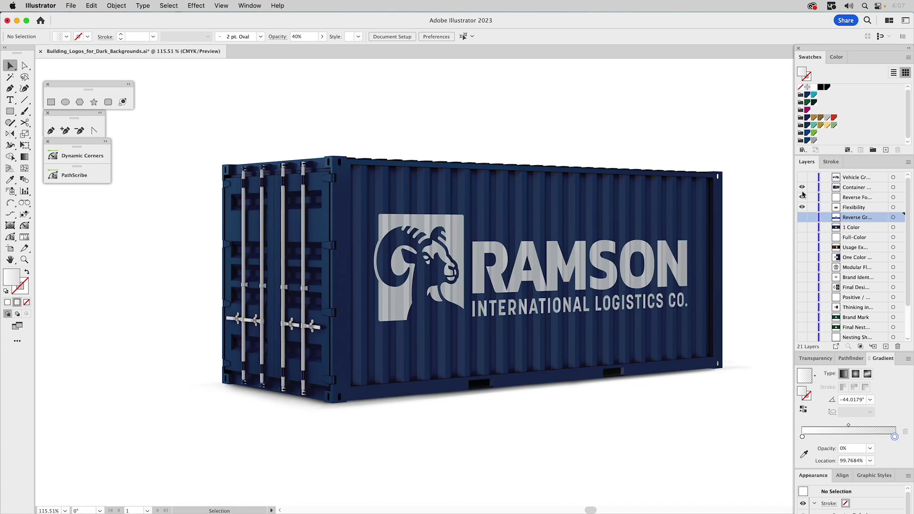
left_click(845, 188)
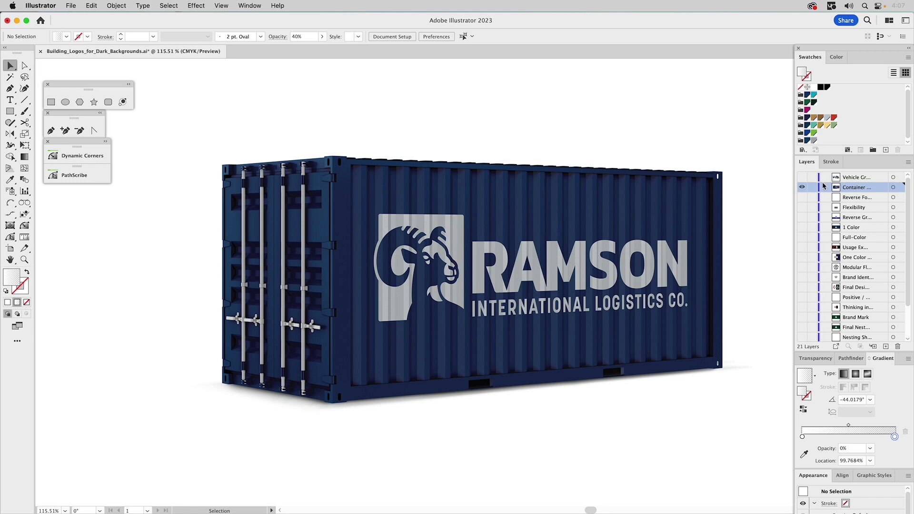
View the Ramson truck mockup, leaving only the "Vehicle Gr…" layer visible and active
left_click(802, 177)
left_click(802, 187)
left_click(846, 178)
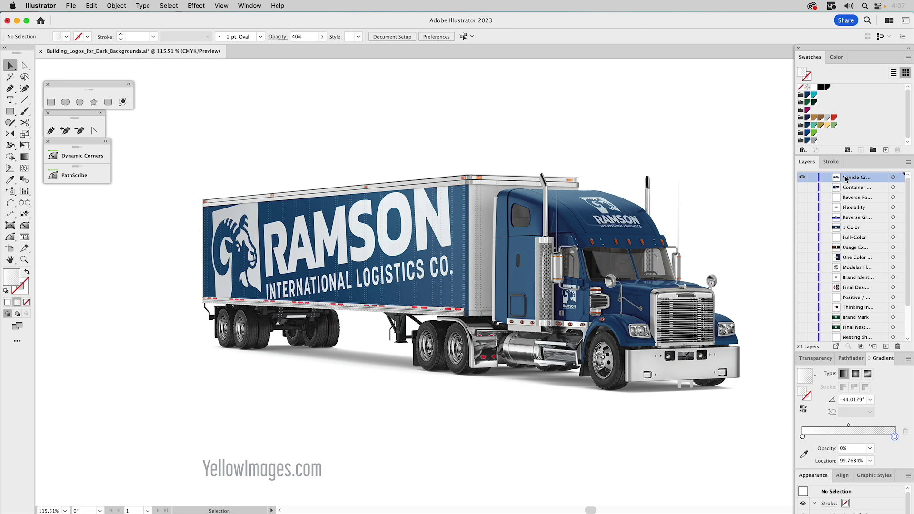